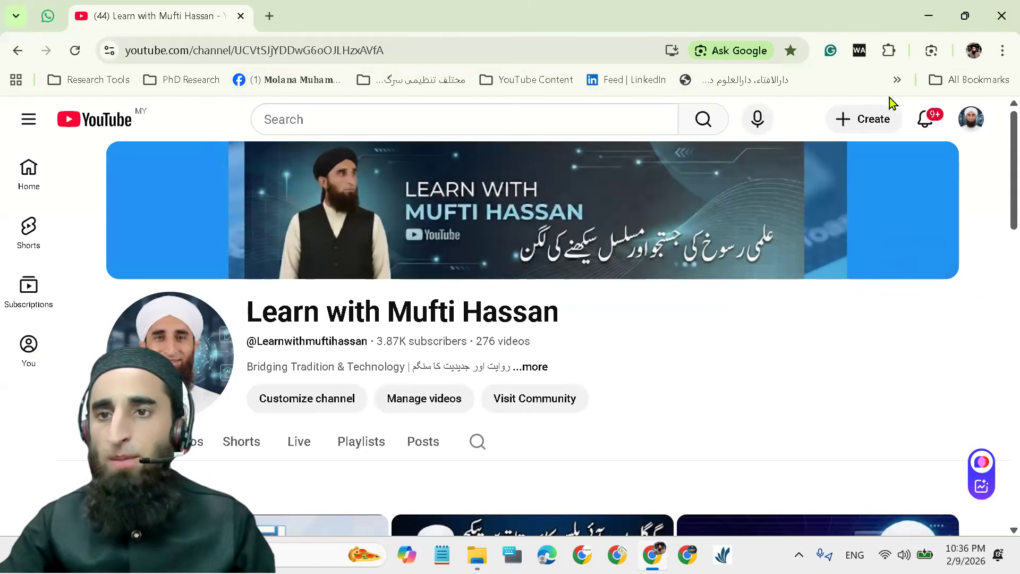
Open YouTube Studio from the channel page and start a new video upload
click(875, 119)
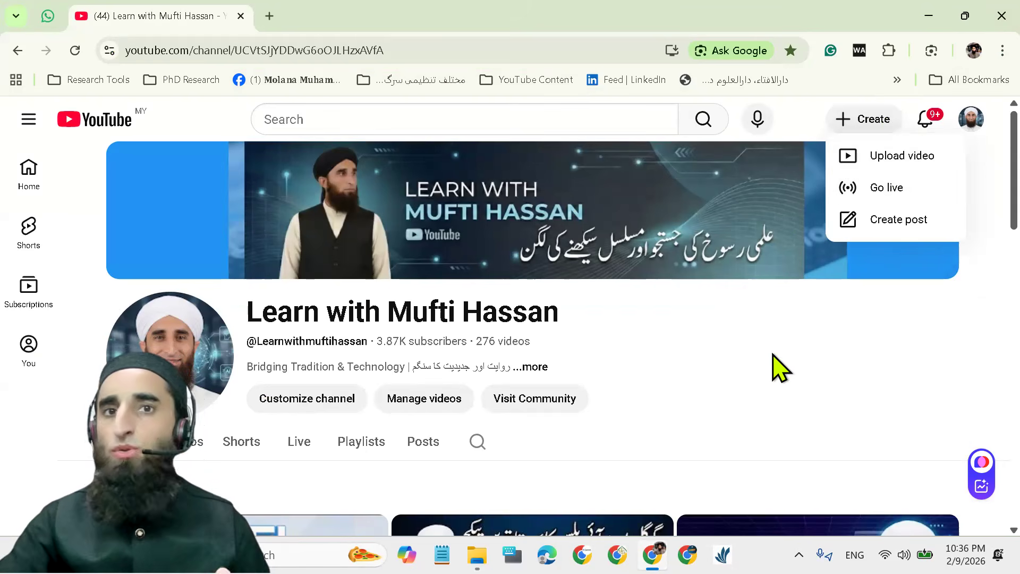
click(30, 122)
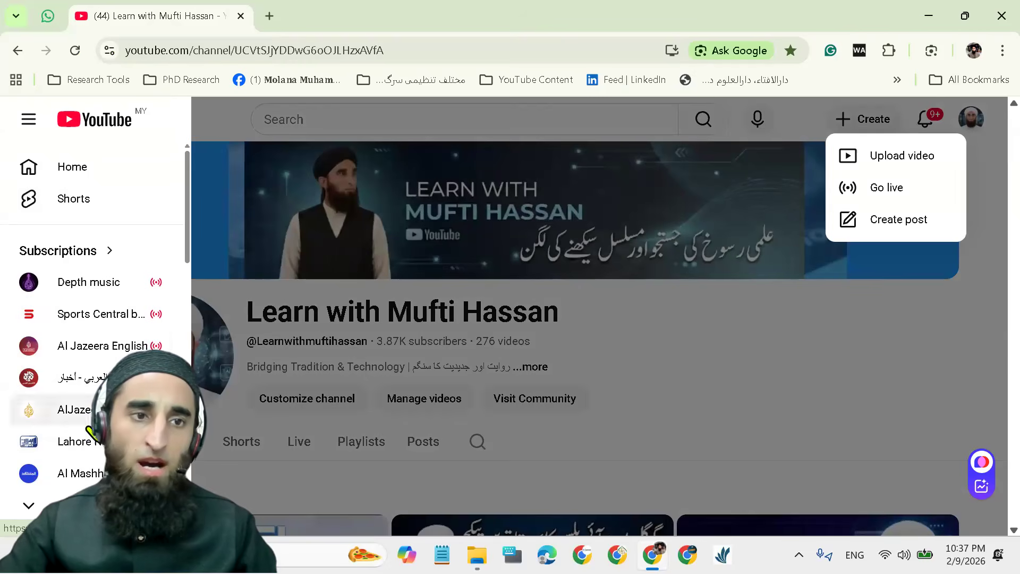
click(29, 121)
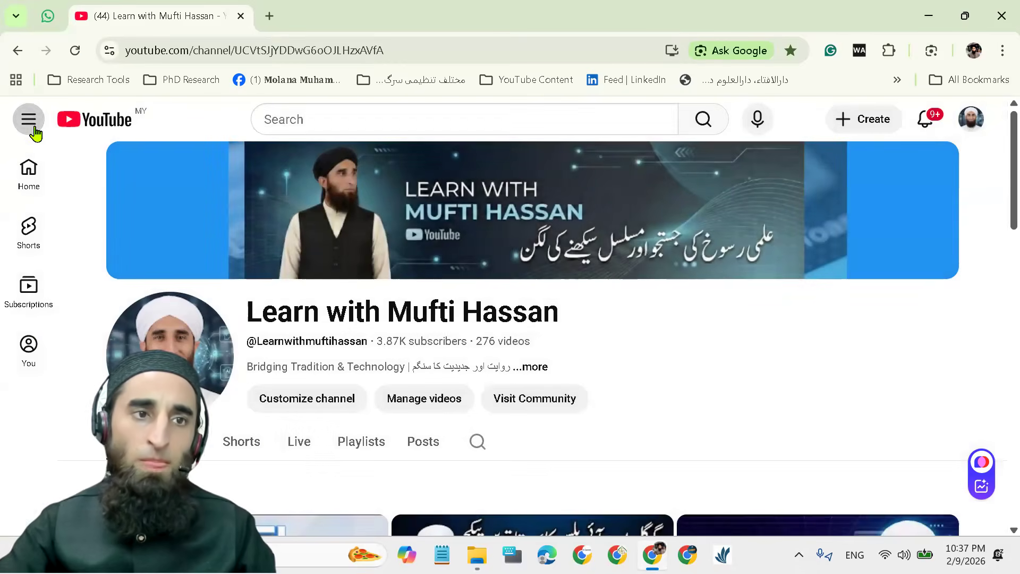
click(30, 125)
scroll(85, 309, down, 10)
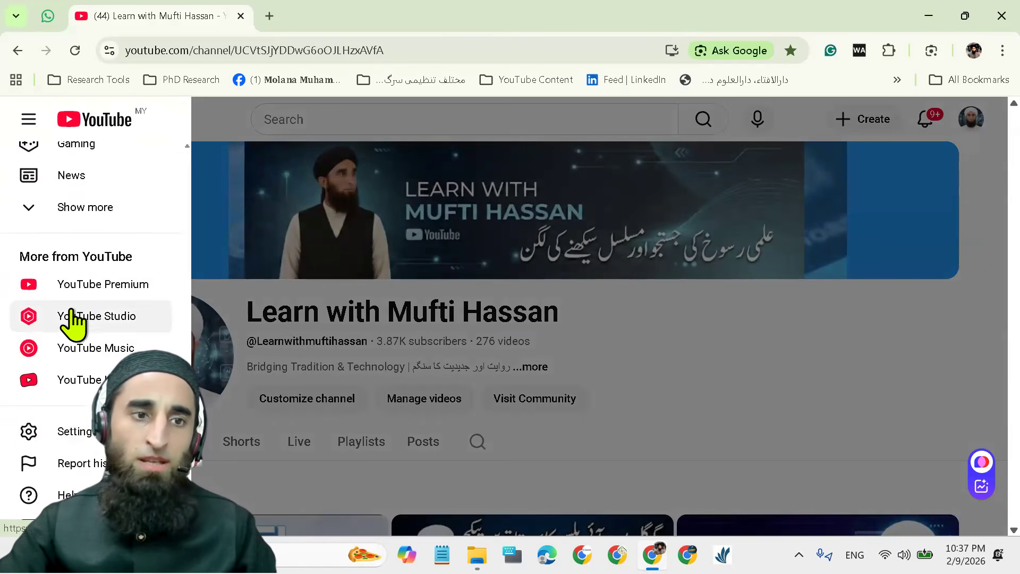
click(73, 319)
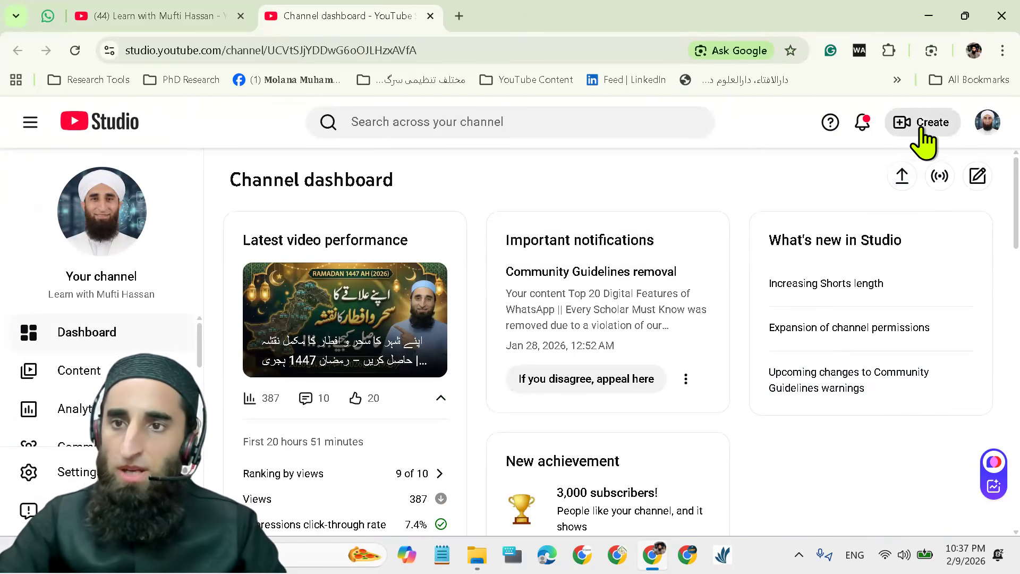
click(902, 177)
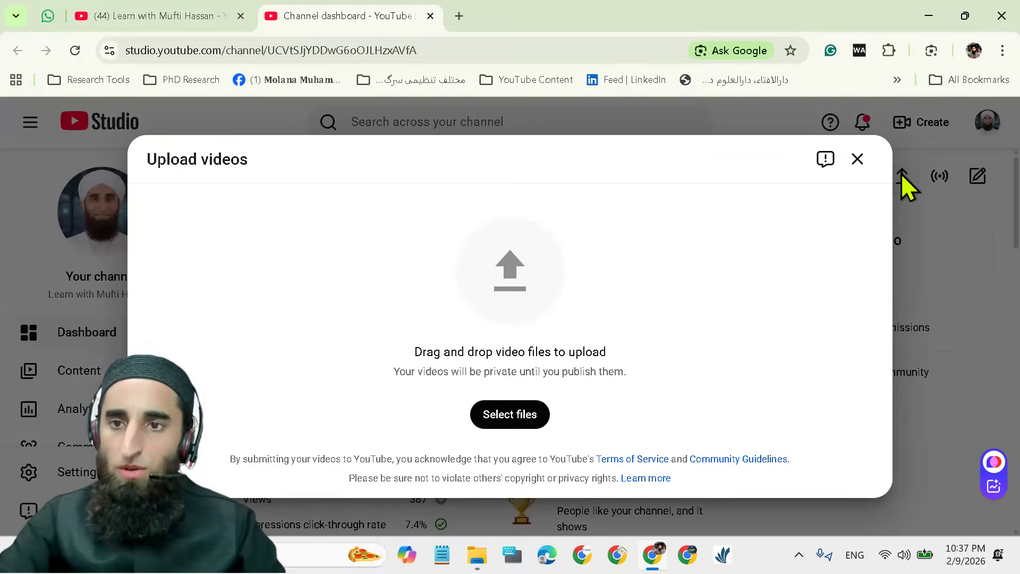
click(529, 417)
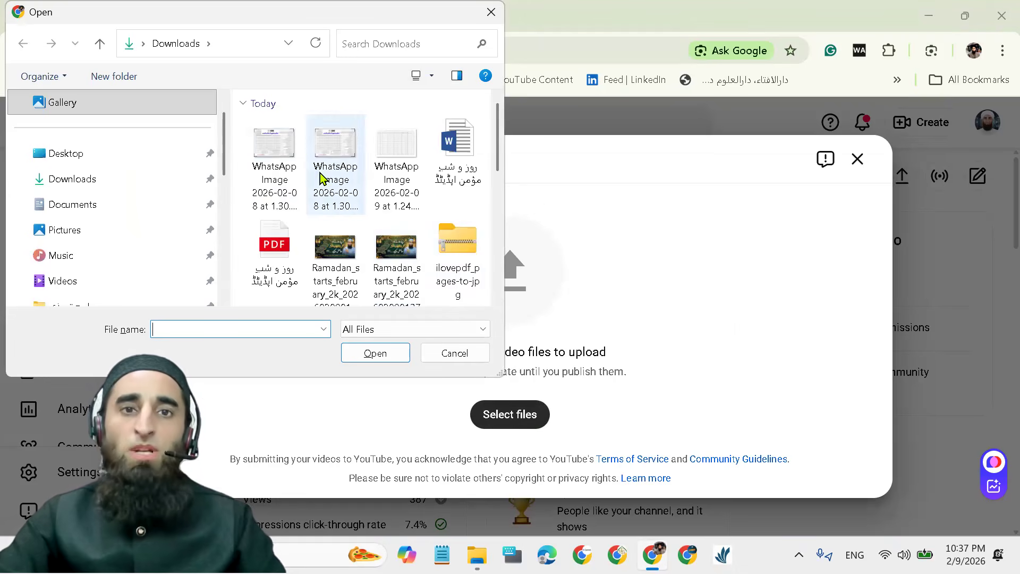
click(93, 160)
scroll(376, 229, down, 3)
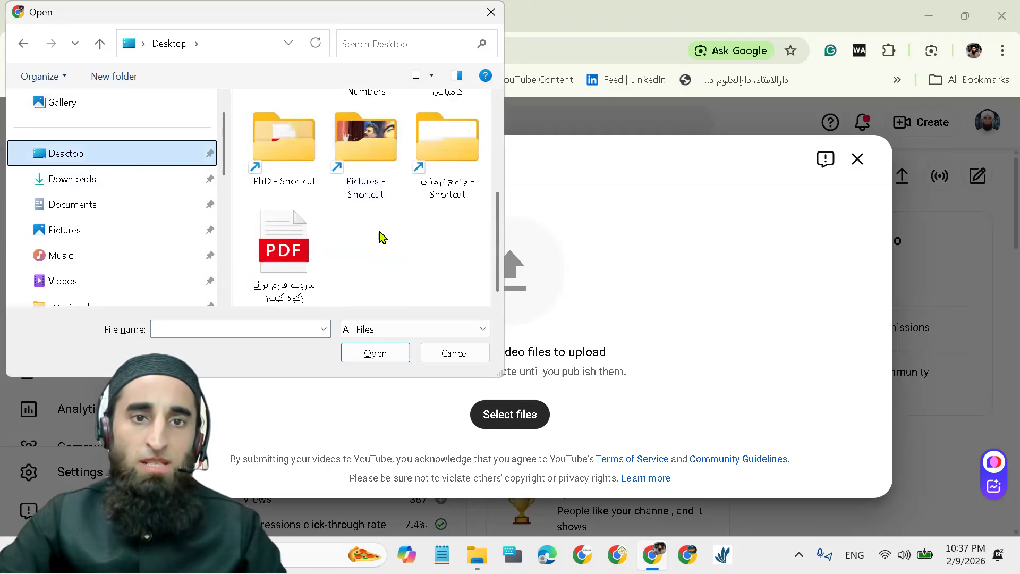
scroll(382, 237, up, 3)
click(108, 190)
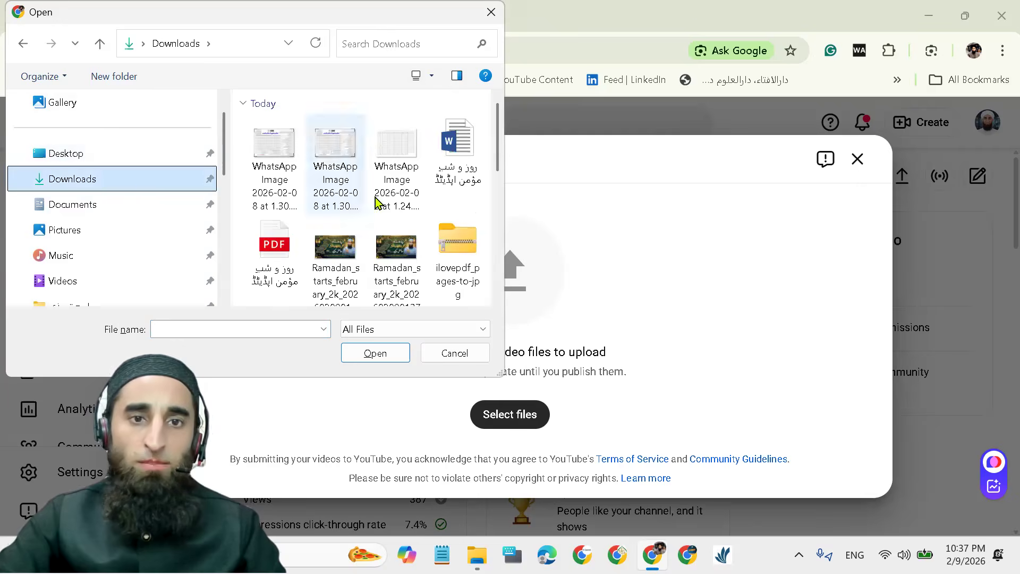
scroll(413, 244, down, 3)
scroll(408, 244, down, 2)
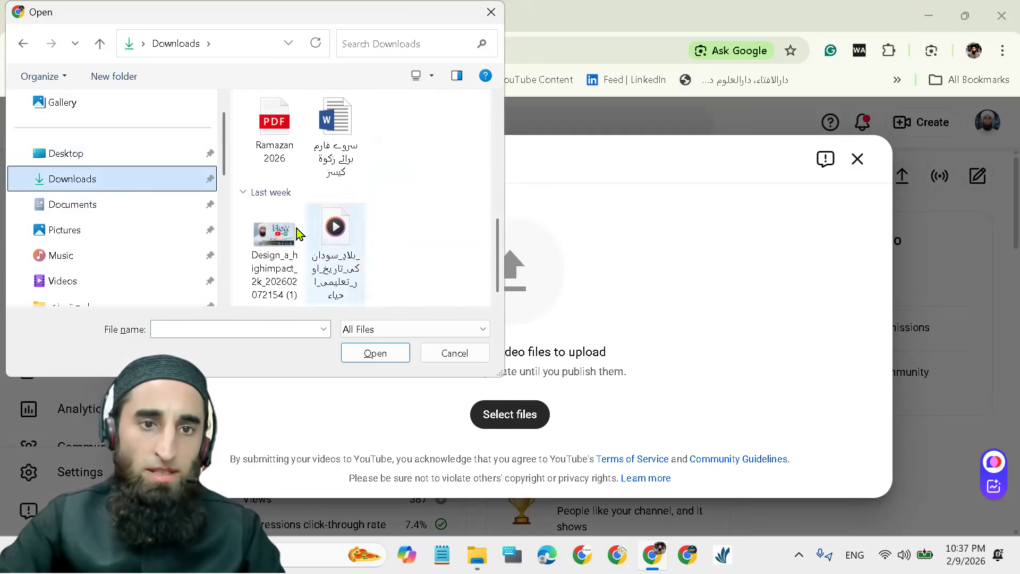
scroll(202, 233, up, 1)
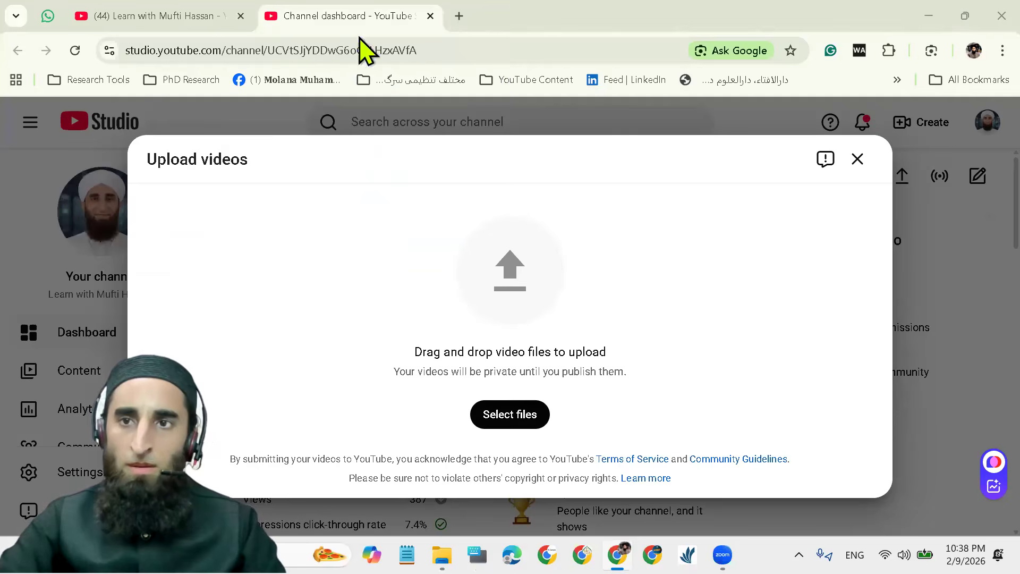
Select the Demo video from the Desktop folder and upload it
click(502, 420)
scroll(96, 165, down, 1)
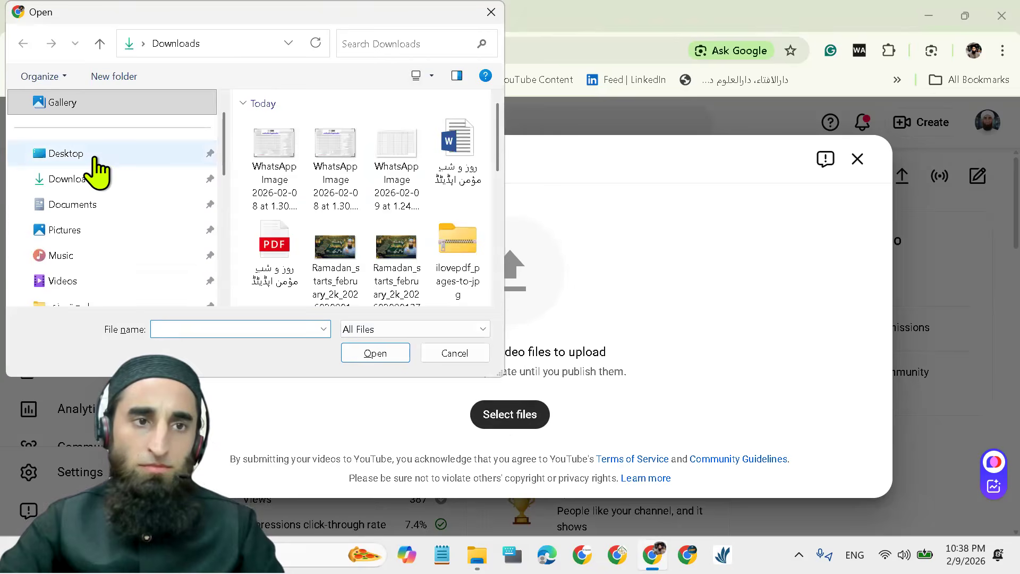
click(89, 154)
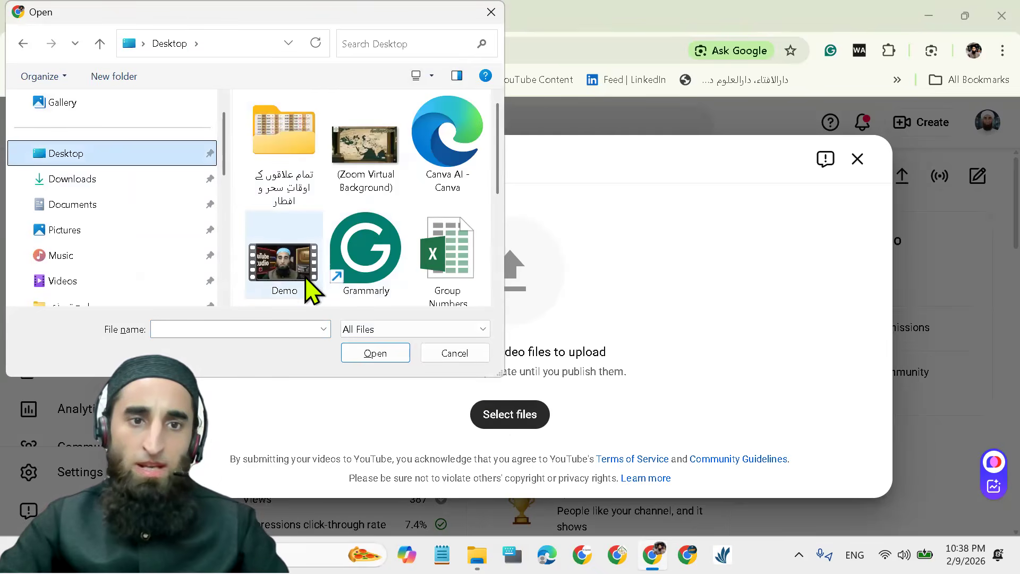
click(268, 272)
click(383, 357)
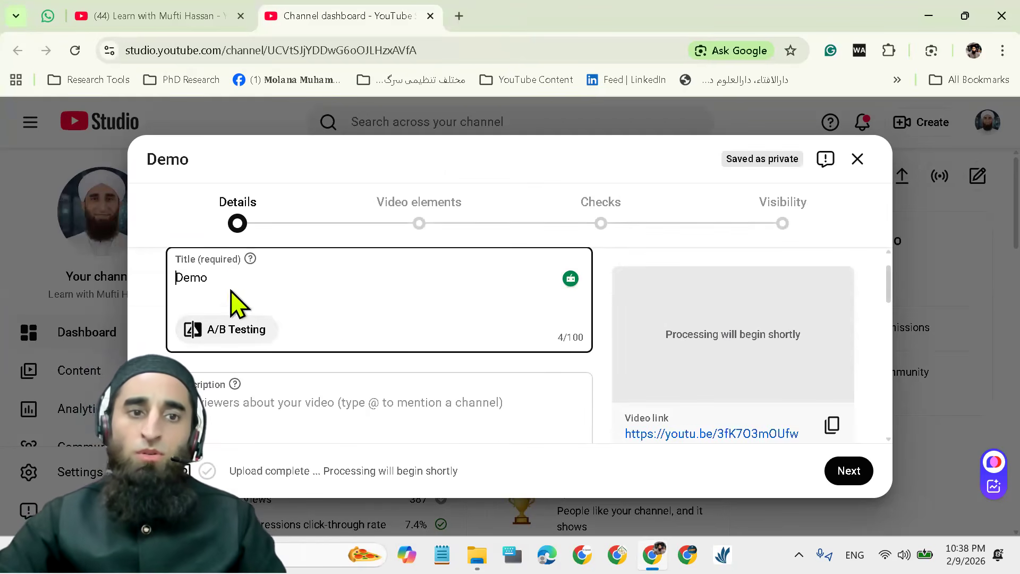
Replace the video title with the copied text "YouTube Video Upload Step by Step | Studio Settings, Thumbnail aur Promotion"
drag(221, 280, 172, 281)
click(164, 291)
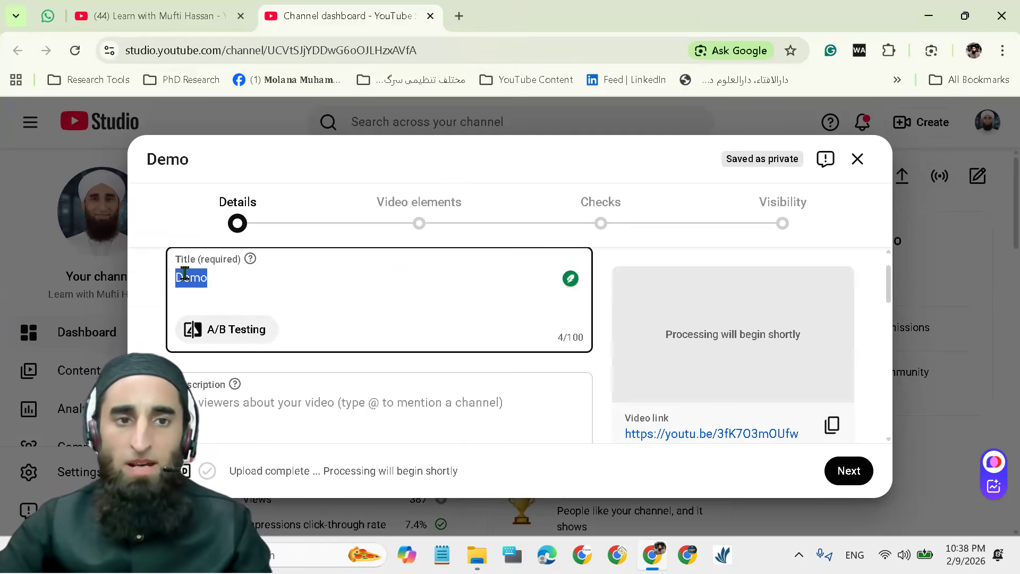
key(super+v)
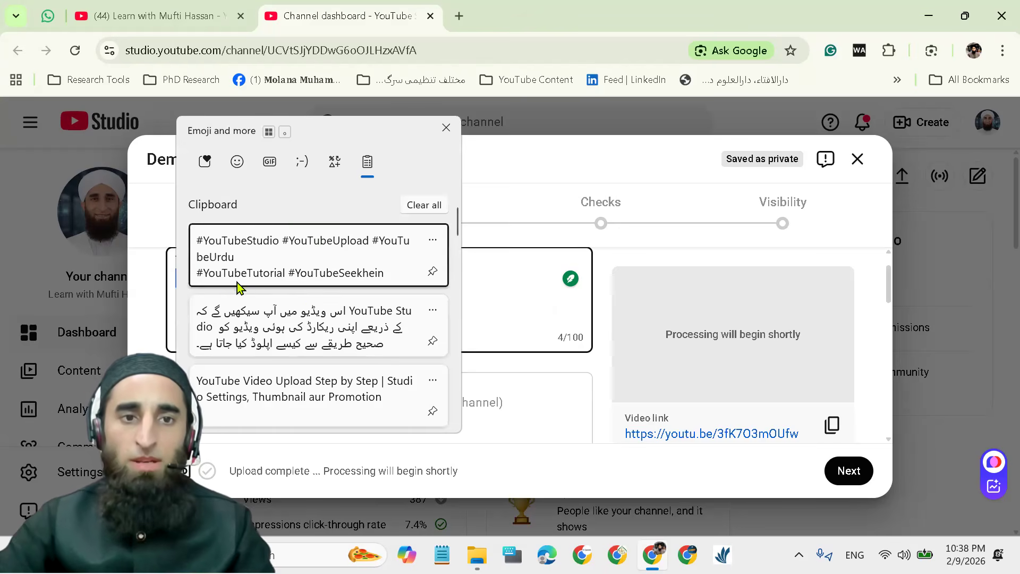
scroll(268, 389, down, 3)
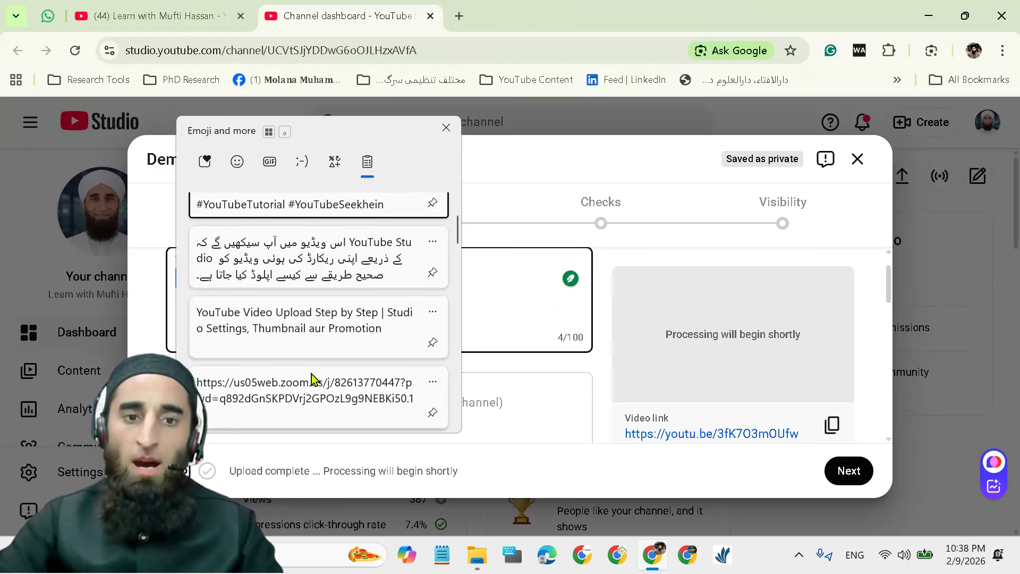
scroll(311, 374, down, 3)
scroll(325, 369, up, 3)
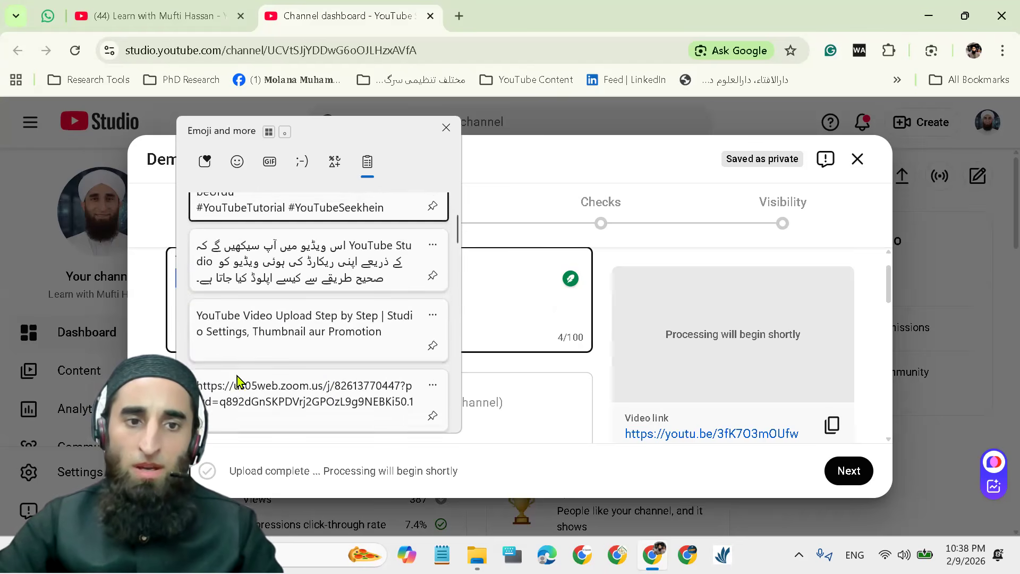
click(257, 336)
text(v)
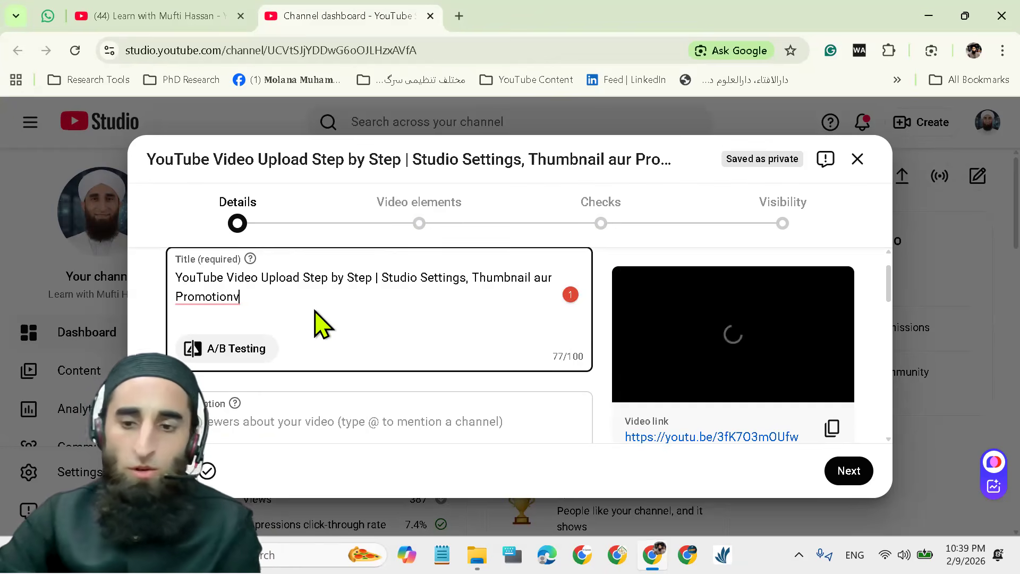
key(BackSpace)
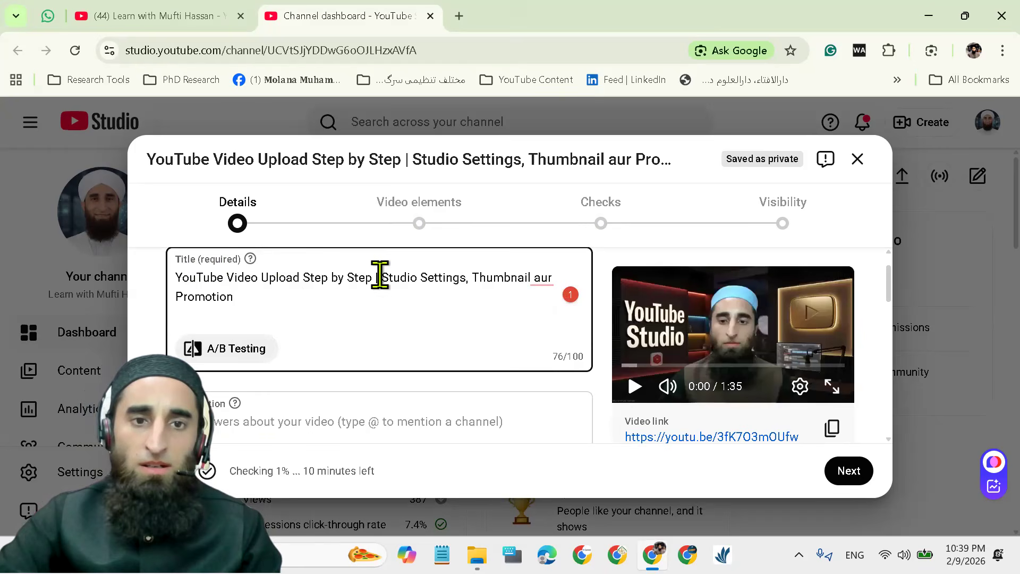
double_click(376, 277)
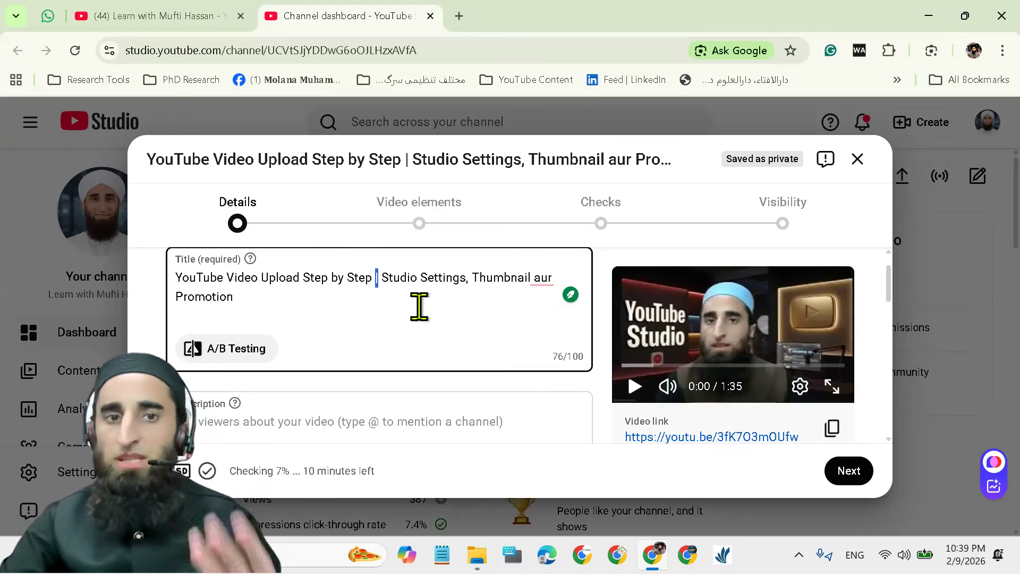
Fill the video description with the Urdu and English text about uploading through YouTube Studio from the clipboard history
scroll(420, 330, down, 2)
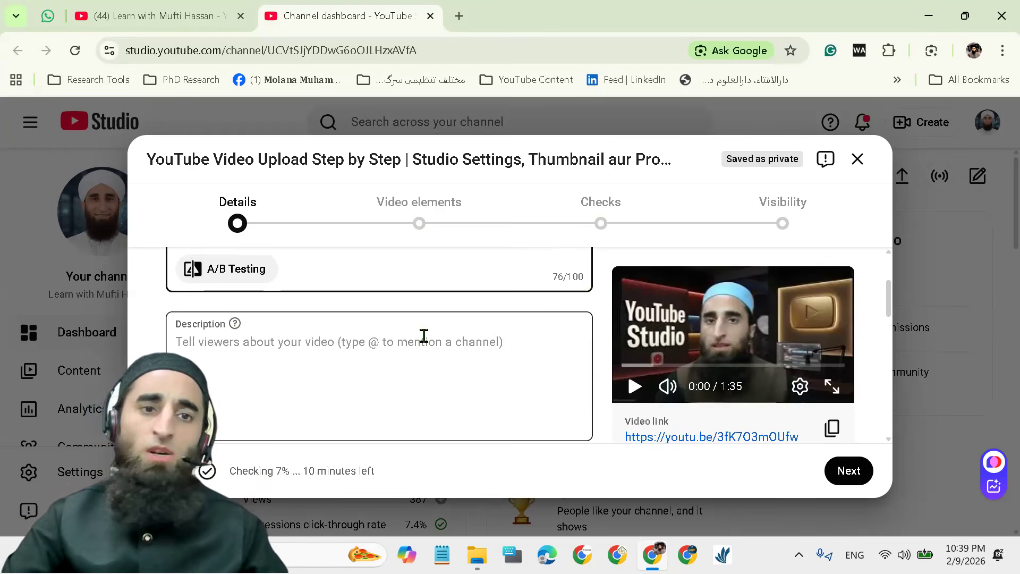
click(261, 341)
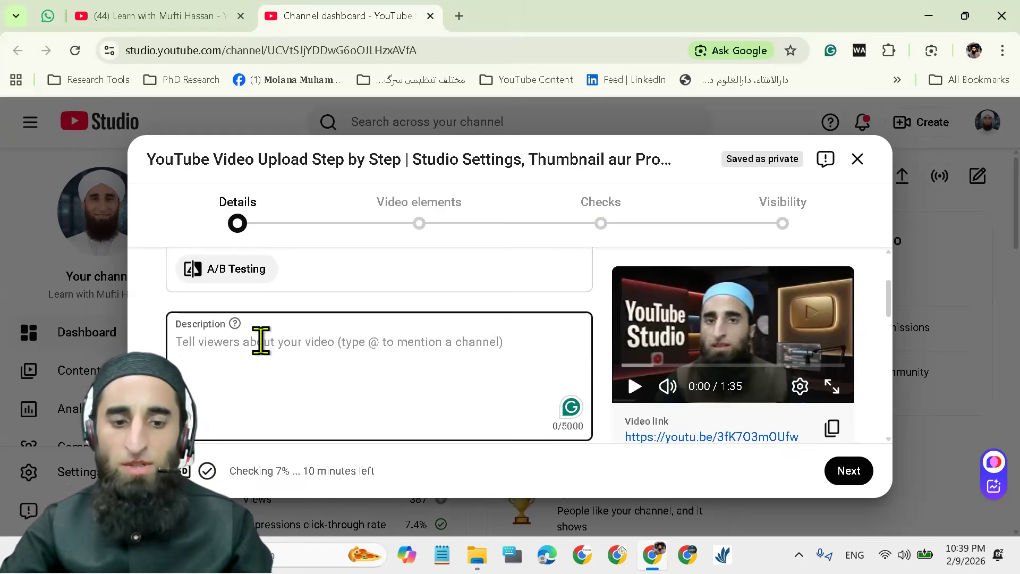
key(super+v)
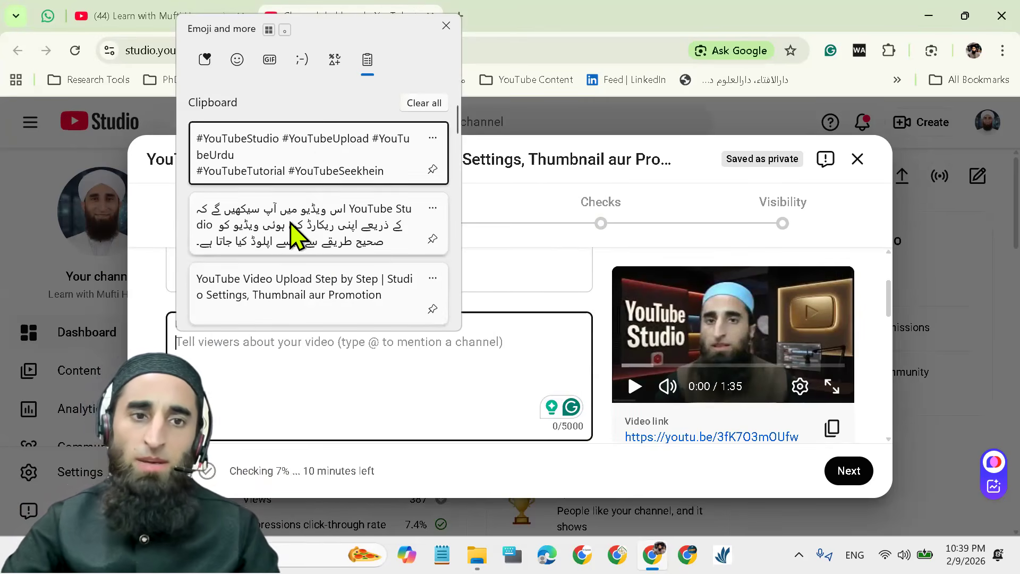
click(290, 222)
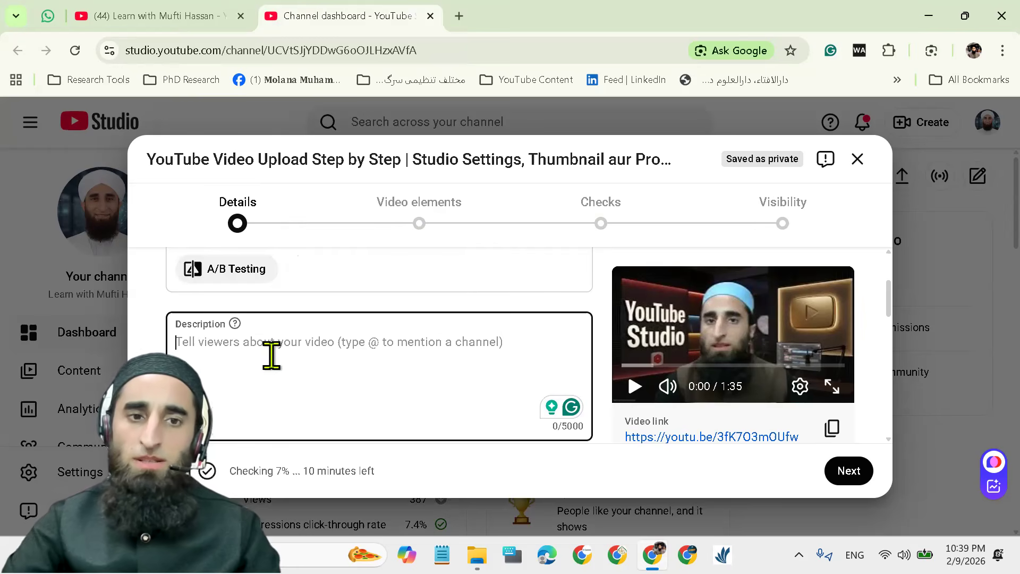
Review the Urdu and English sections of the pasted description through to its last line
scroll(489, 424, up, 3)
scroll(496, 417, down, 5)
scroll(503, 372, down, 4)
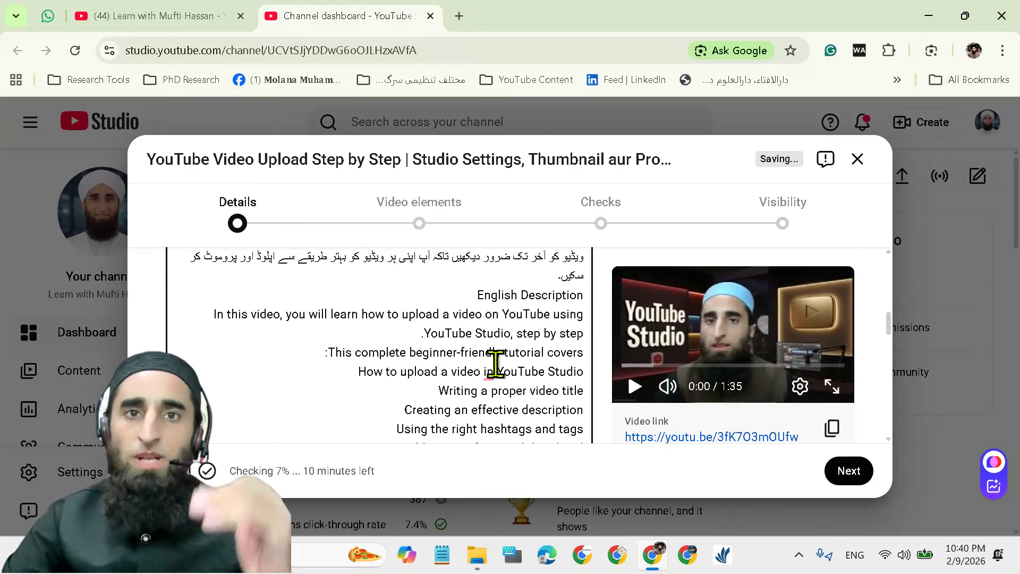
scroll(480, 365, down, 6)
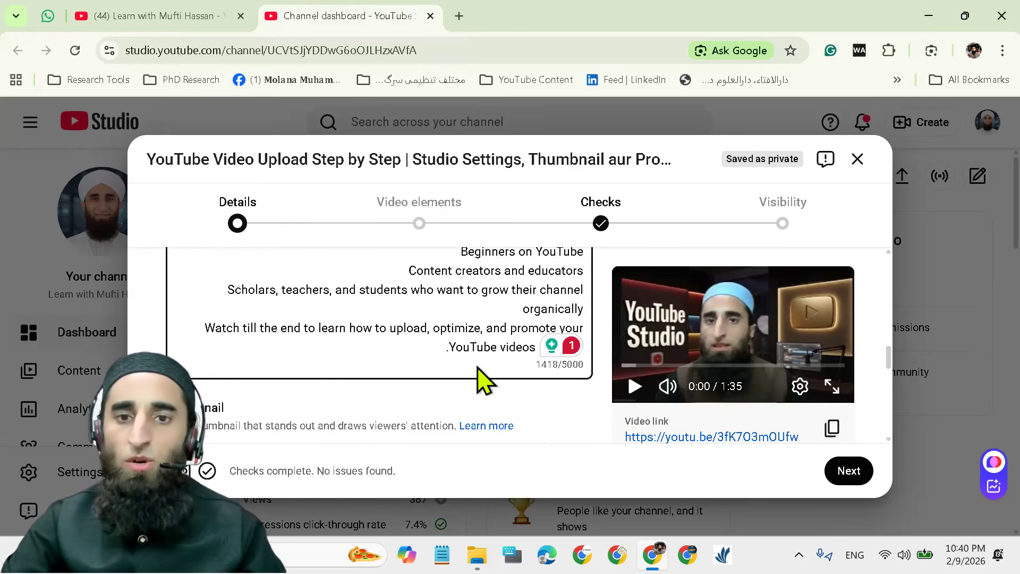
scroll(433, 349, up, 5)
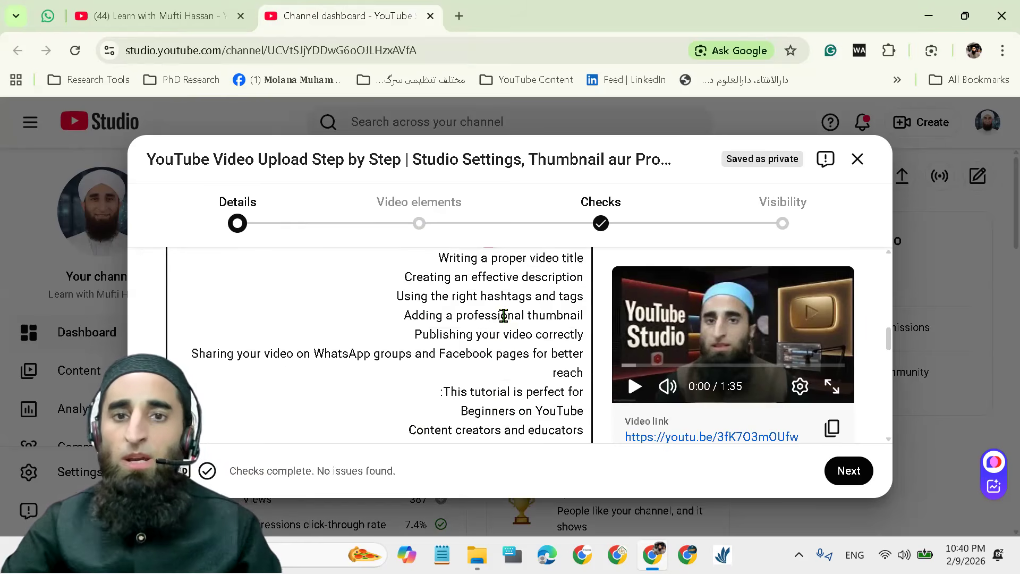
scroll(495, 302, up, 2)
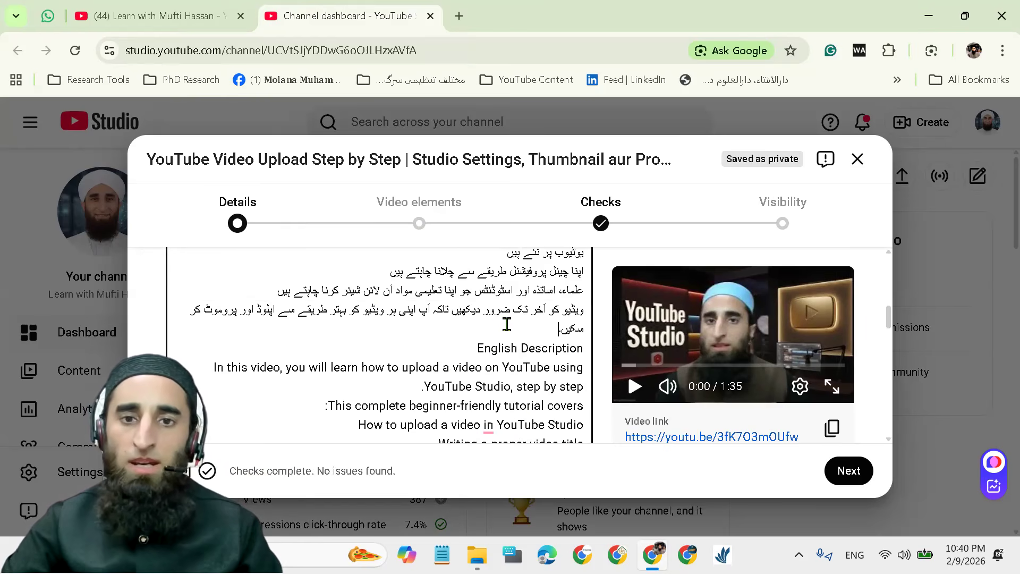
scroll(508, 324, down, 8)
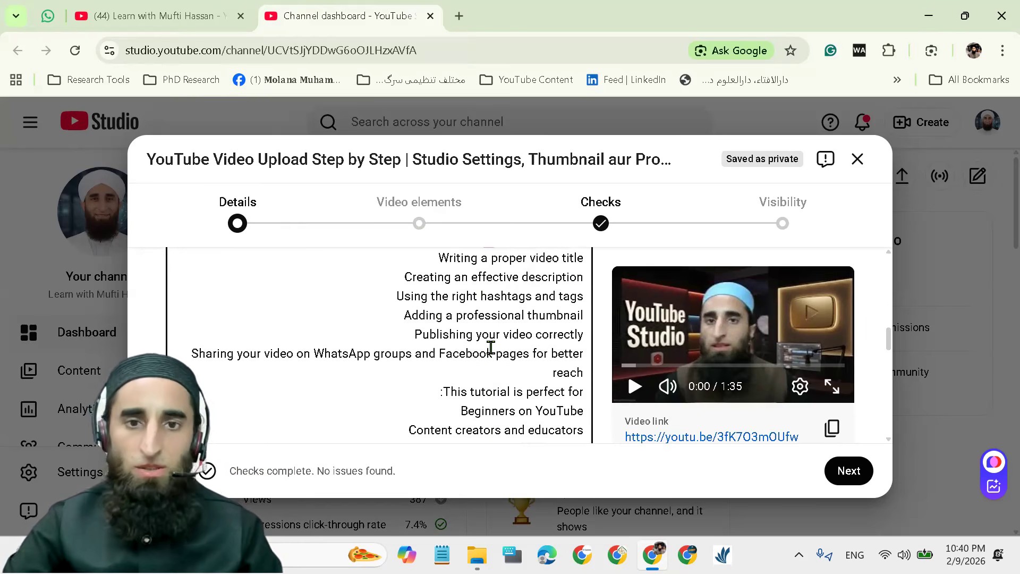
scroll(531, 352, up, 2)
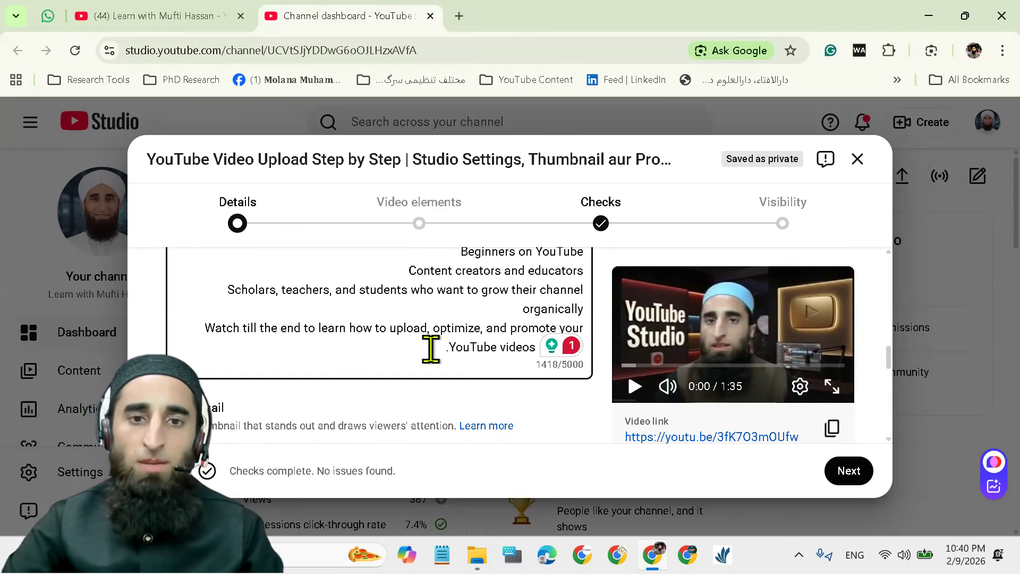
Add blank lines after the description and paste the copied hashtags starting with #YouTubeStudio #YouTubeUpload #YouTubeUrdu from the clipboard history
key(Return)
key(Return)
key(Return)
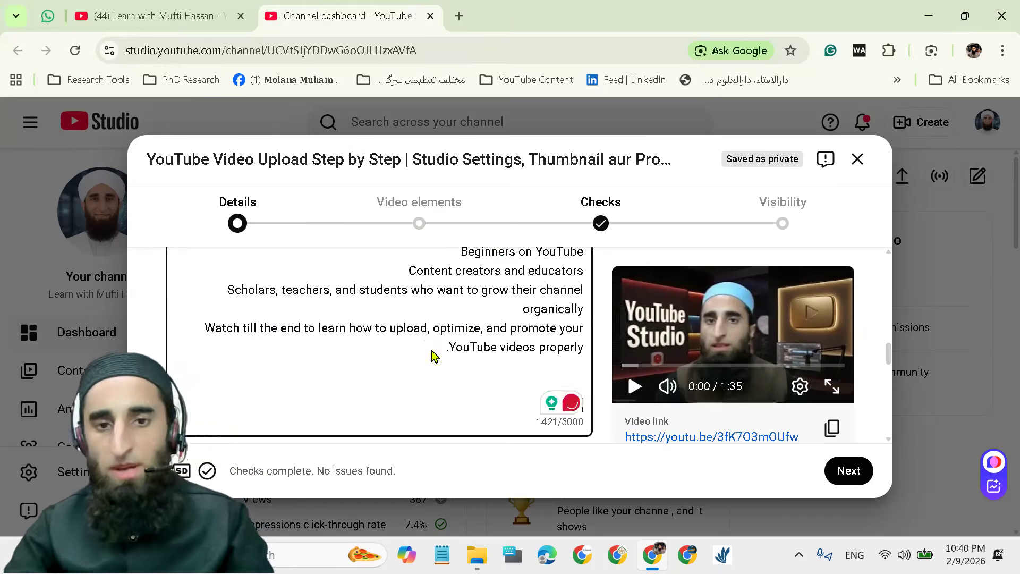
key(super+v)
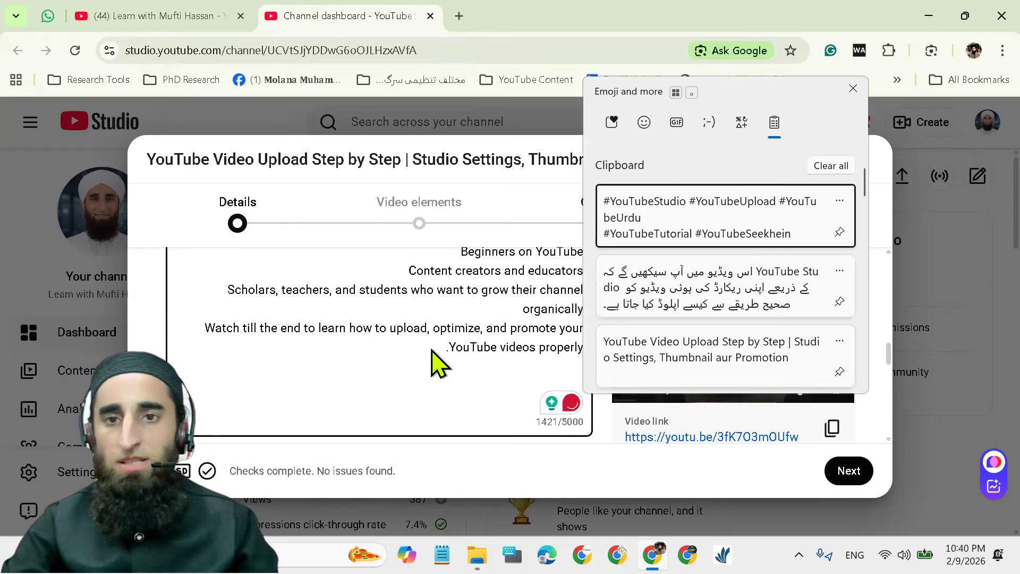
click(669, 218)
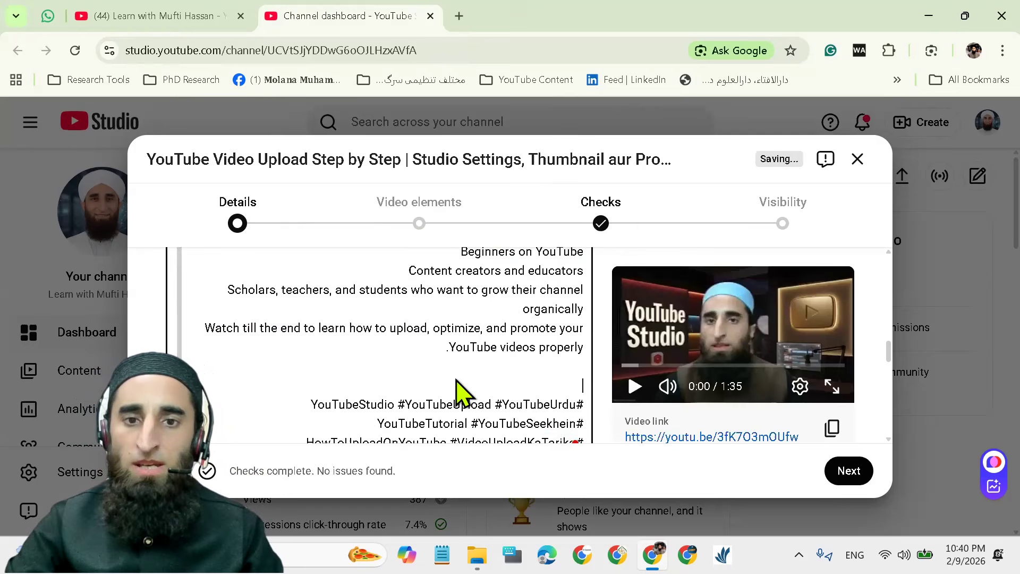
scroll(473, 396, down, 1)
scroll(495, 406, down, 2)
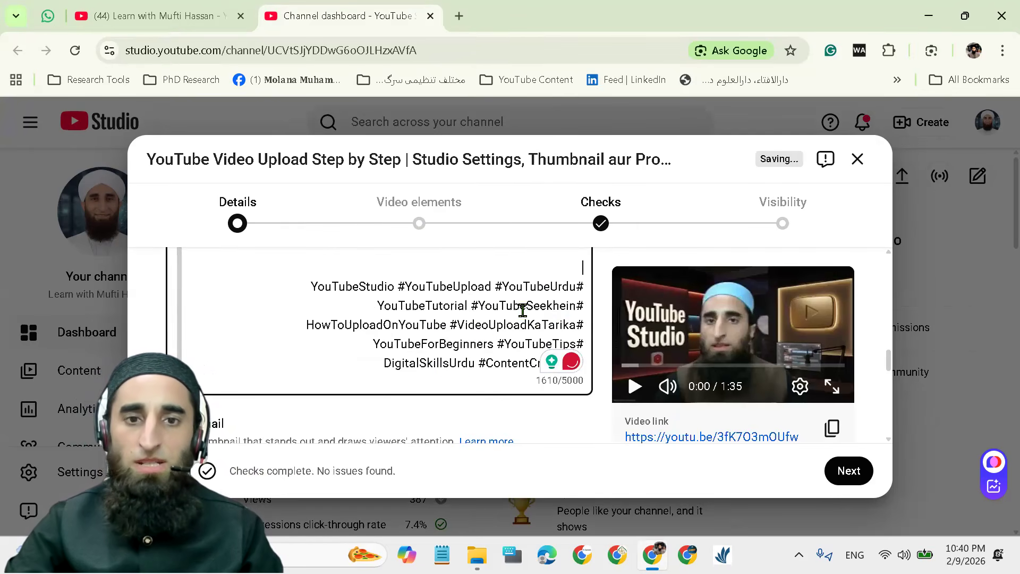
View the auto-generated thumbnail choices for the video and close them without picking one
scroll(494, 341, down, 1)
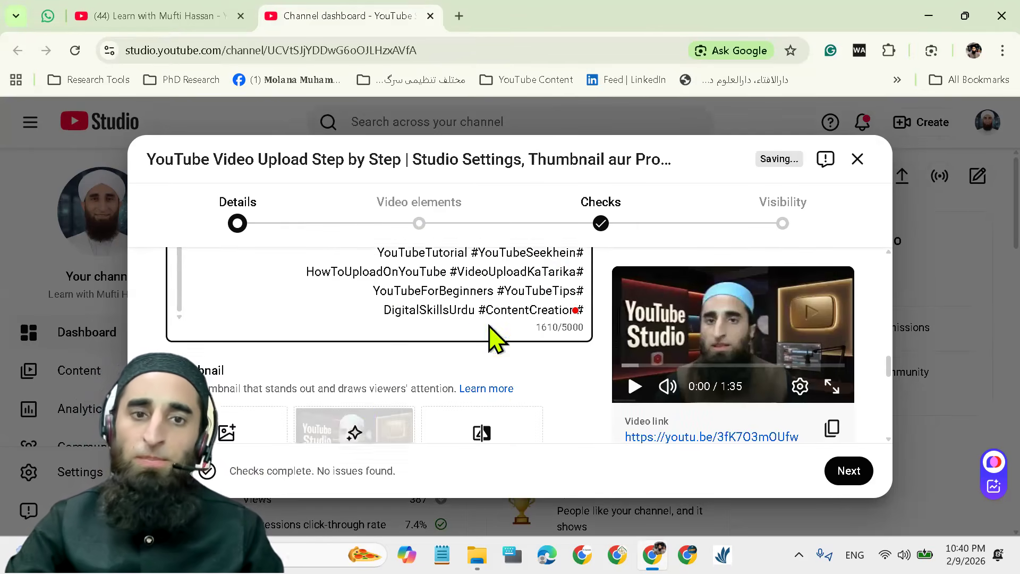
scroll(494, 340, down, 1)
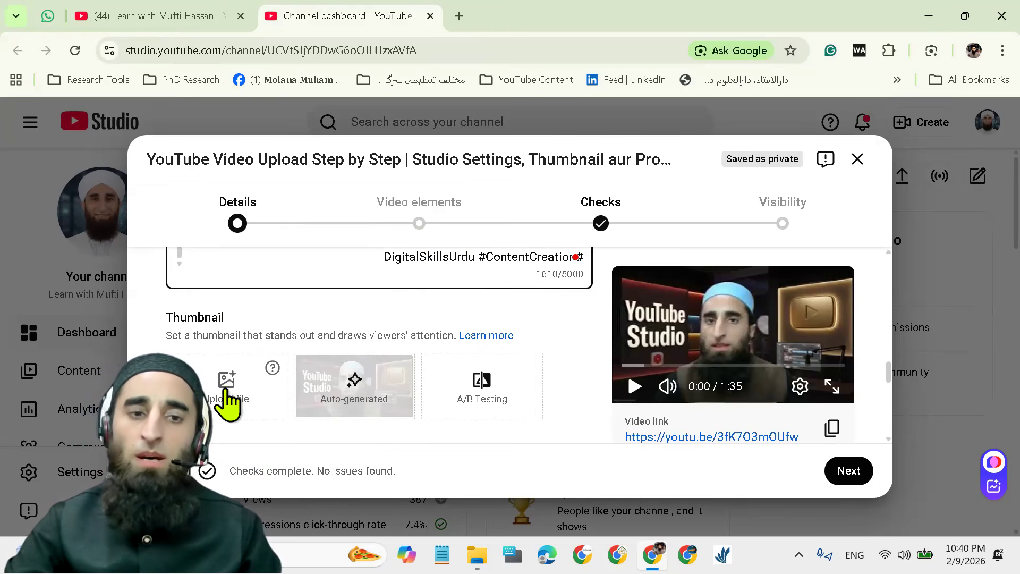
click(361, 407)
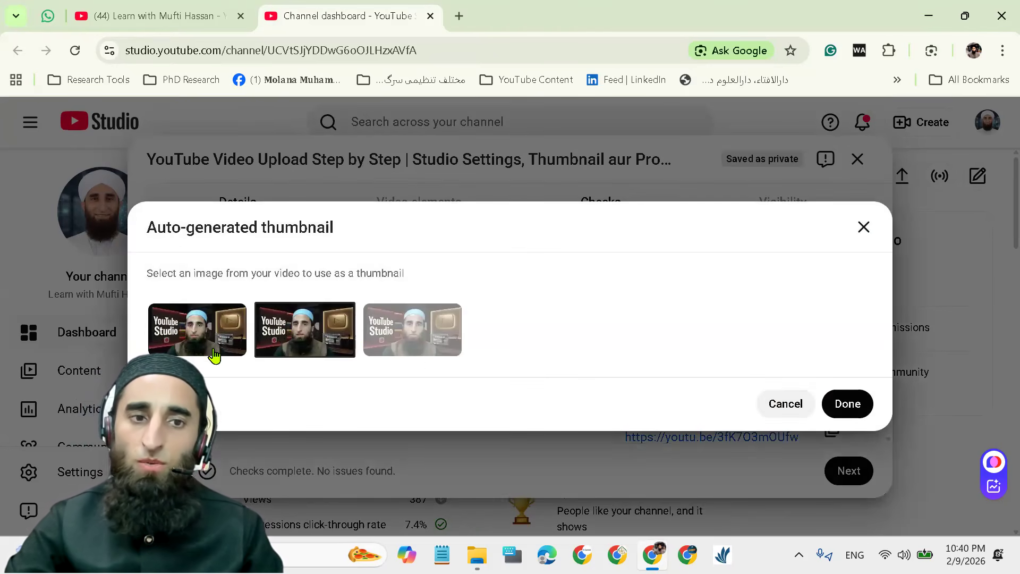
click(864, 229)
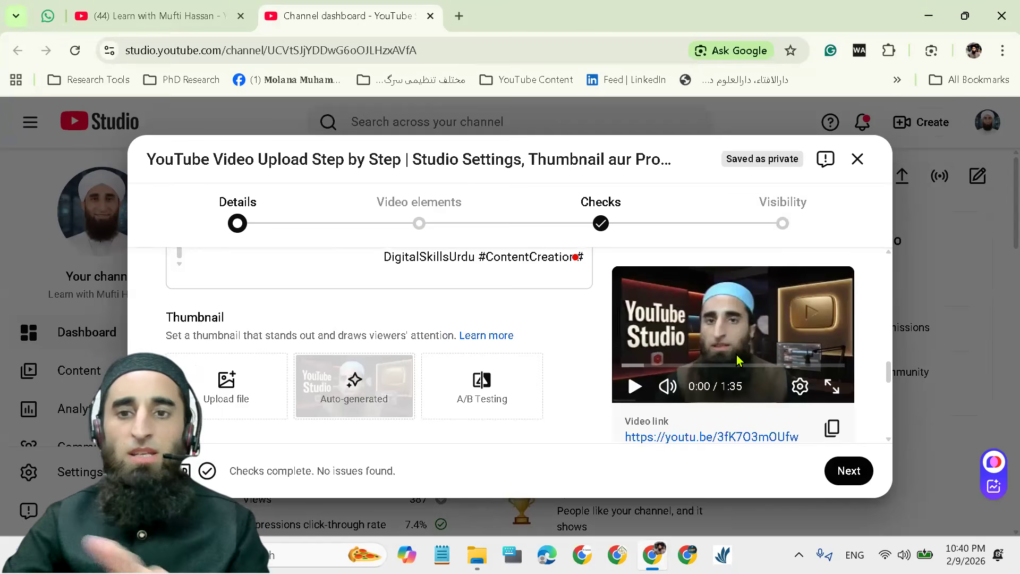
click(229, 386)
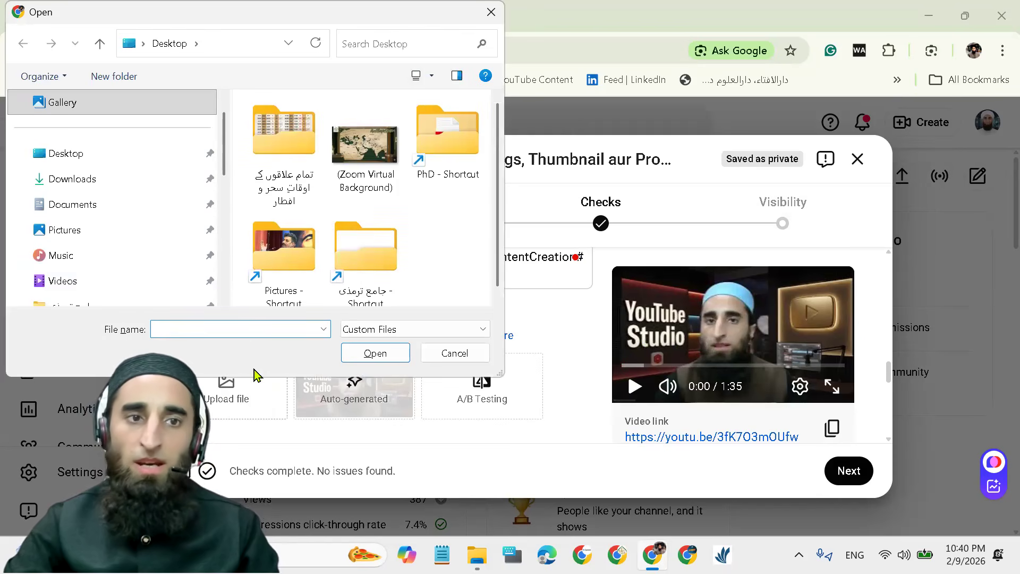
click(90, 181)
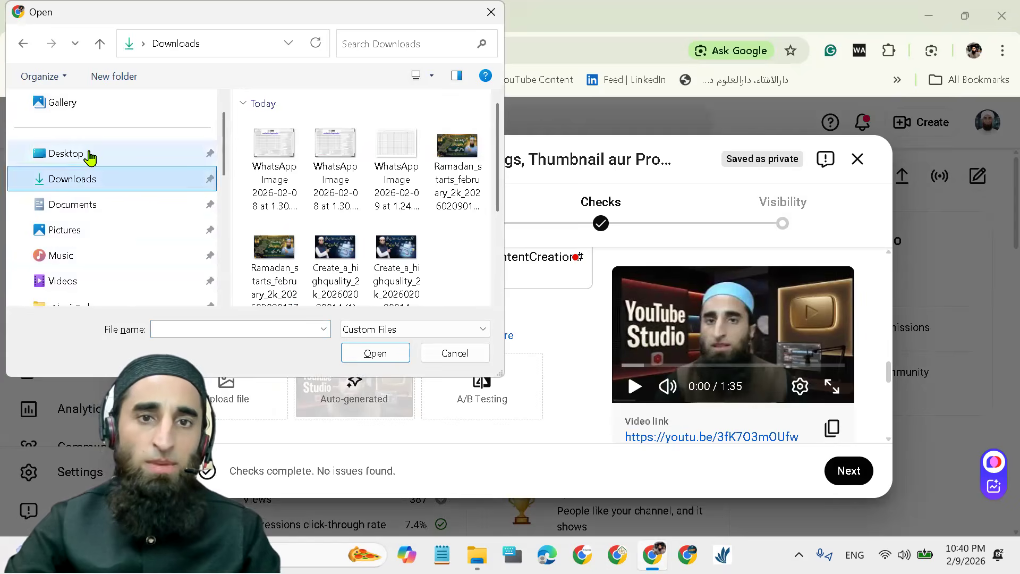
click(90, 155)
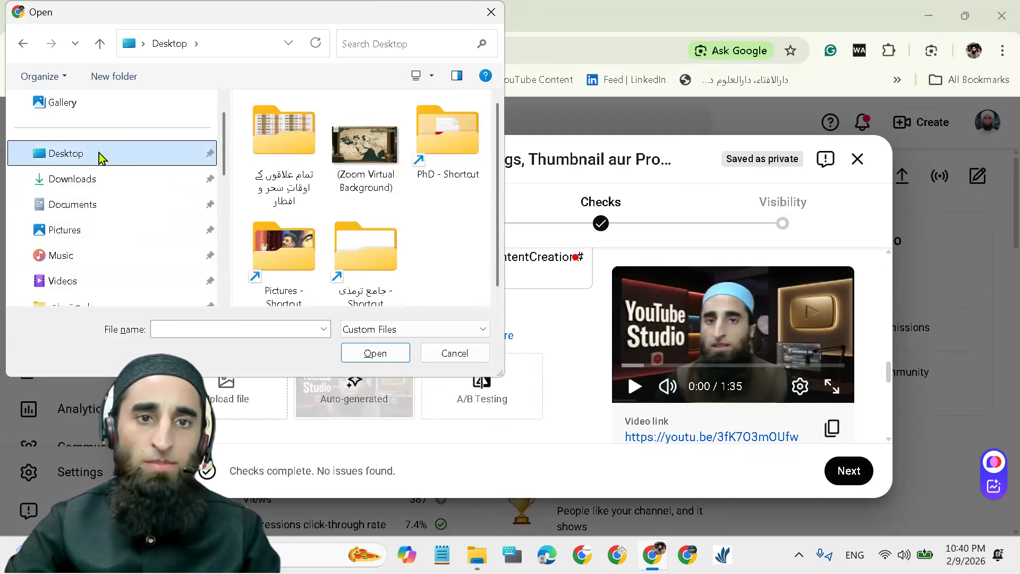
click(110, 180)
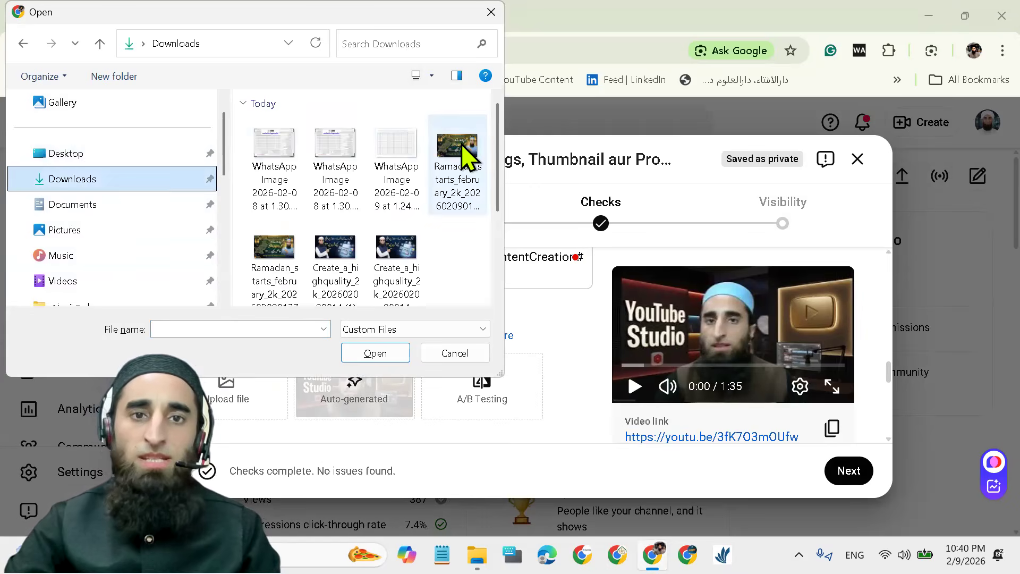
click(468, 157)
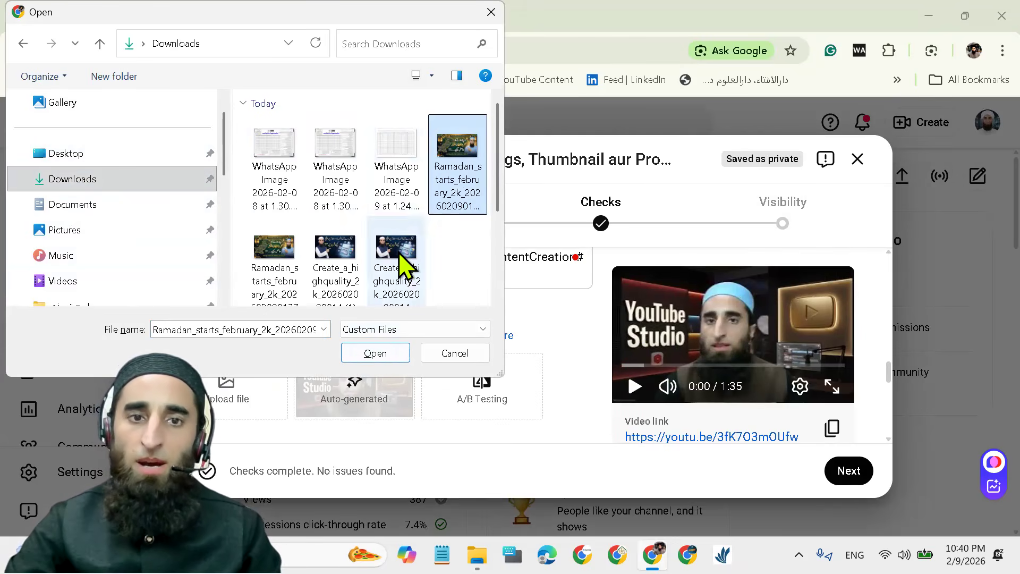
click(401, 287)
click(368, 355)
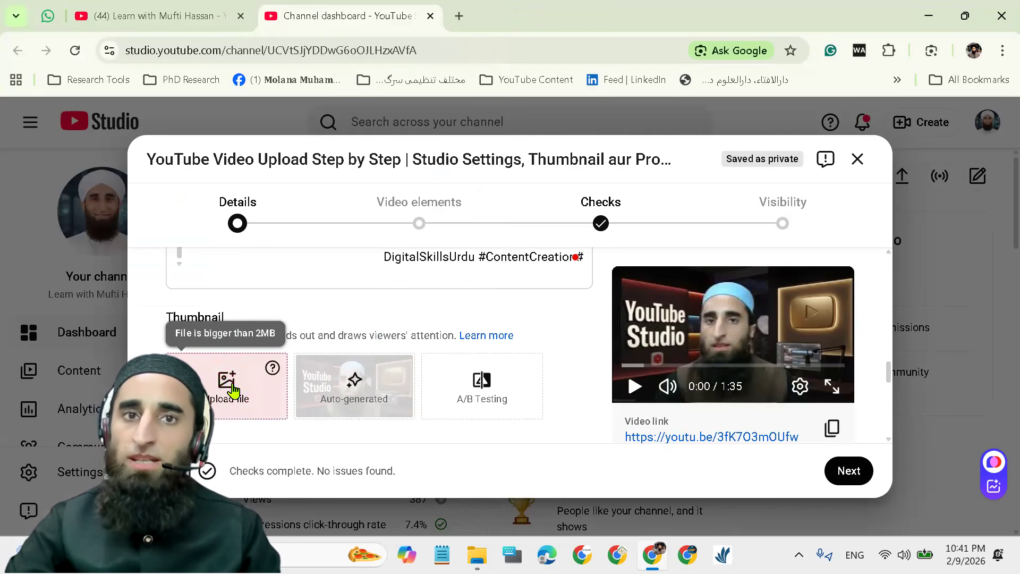
Search Google for "compress jpeg" in a new browser tab and open iLoveIMG's Compress JPG tool
click(457, 23)
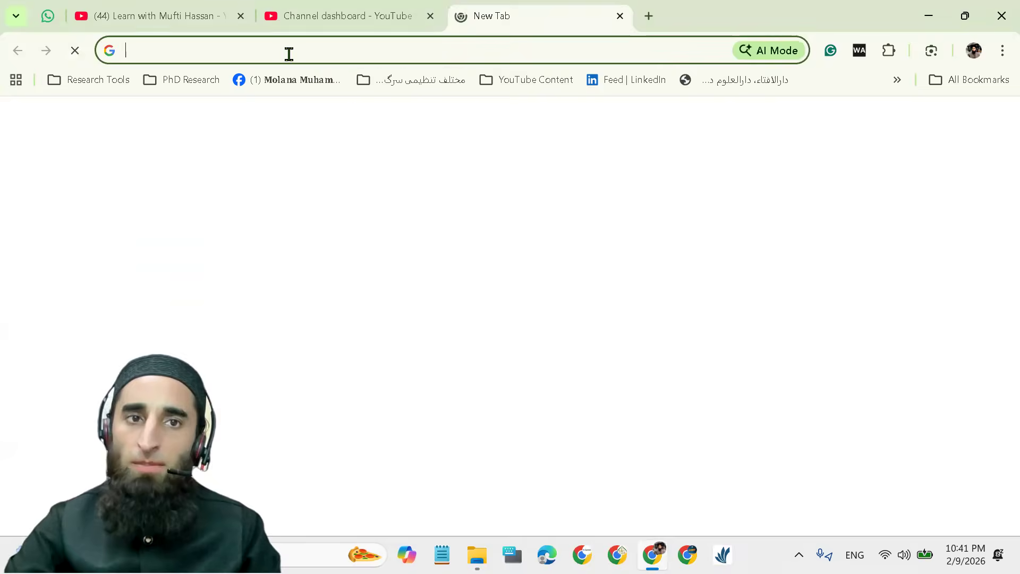
click(276, 51)
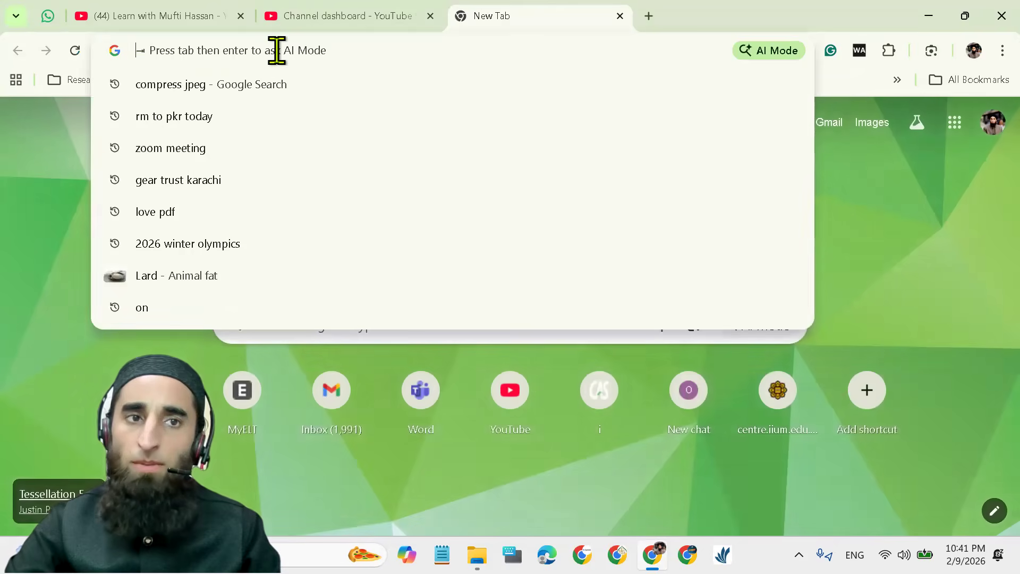
click(204, 87)
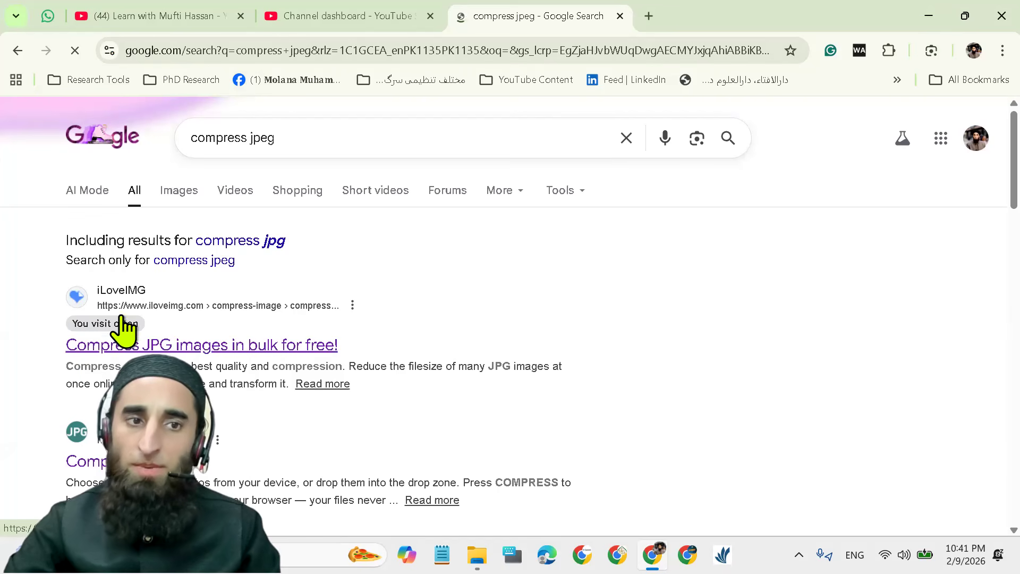
click(168, 344)
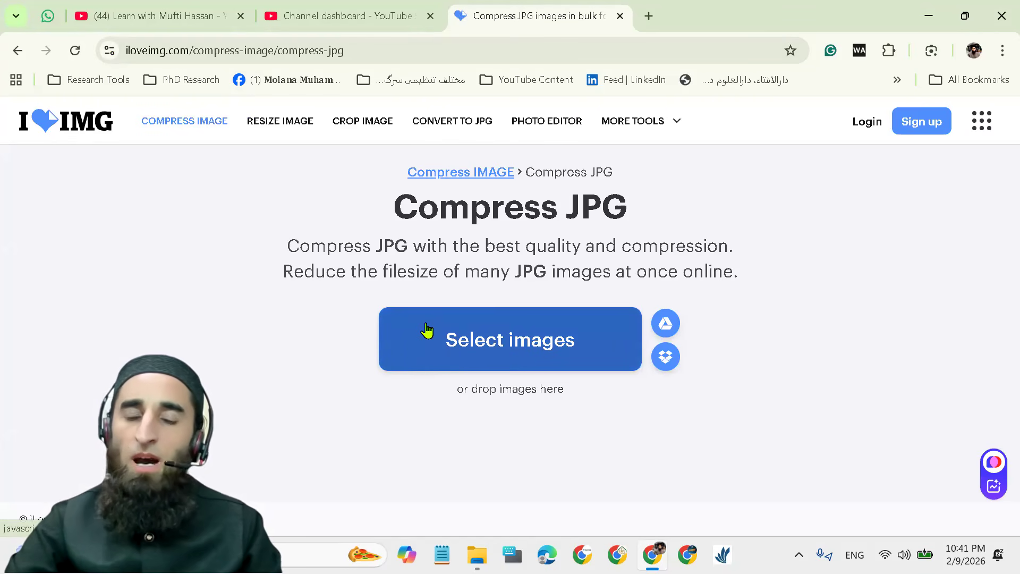
click(427, 327)
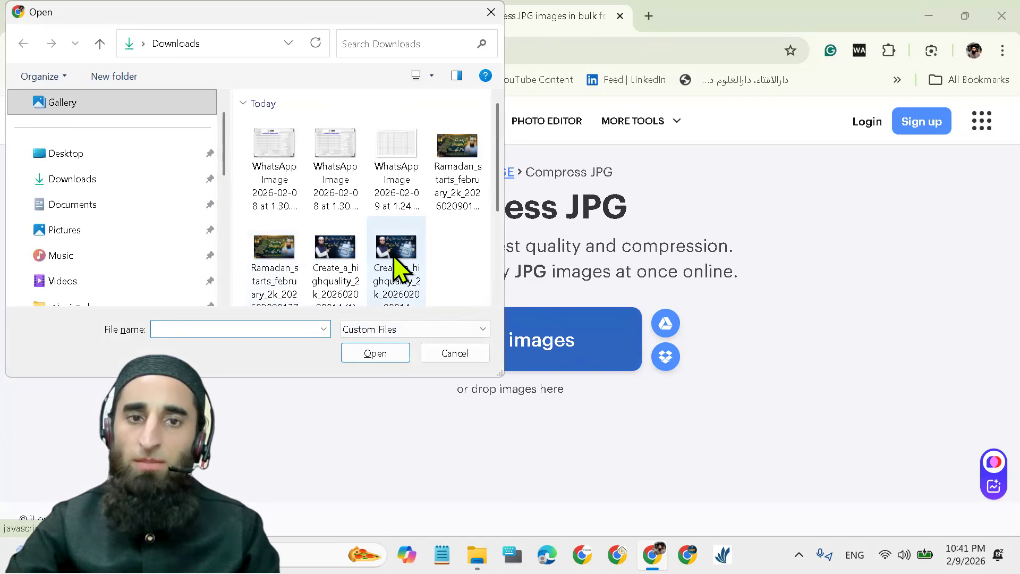
click(398, 254)
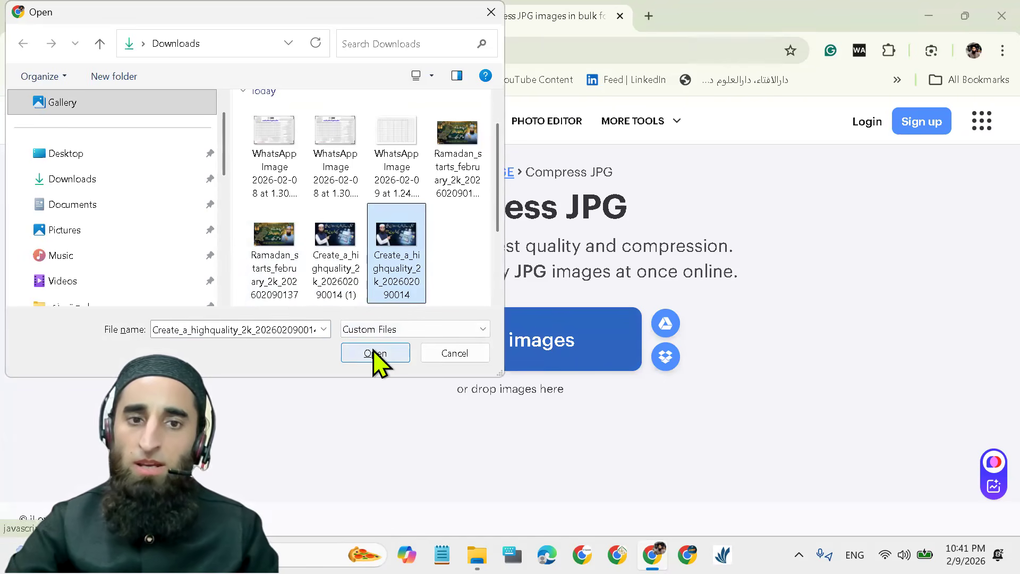
click(374, 353)
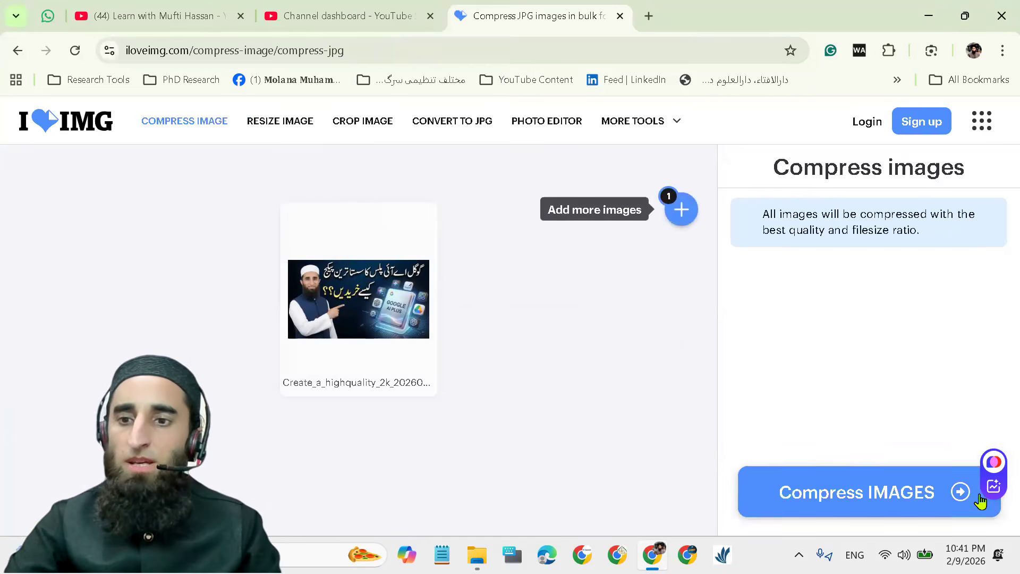
click(960, 495)
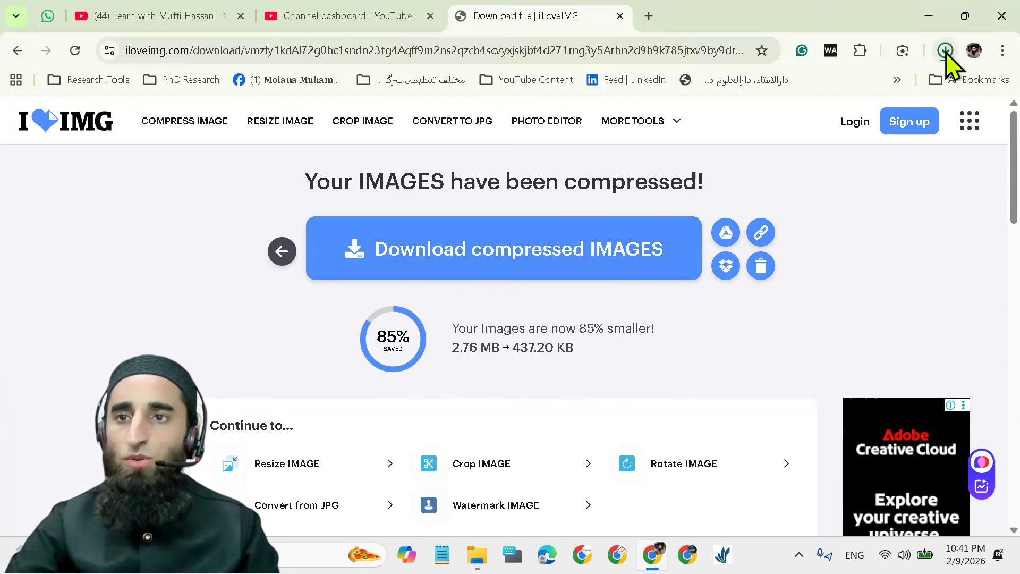
click(946, 53)
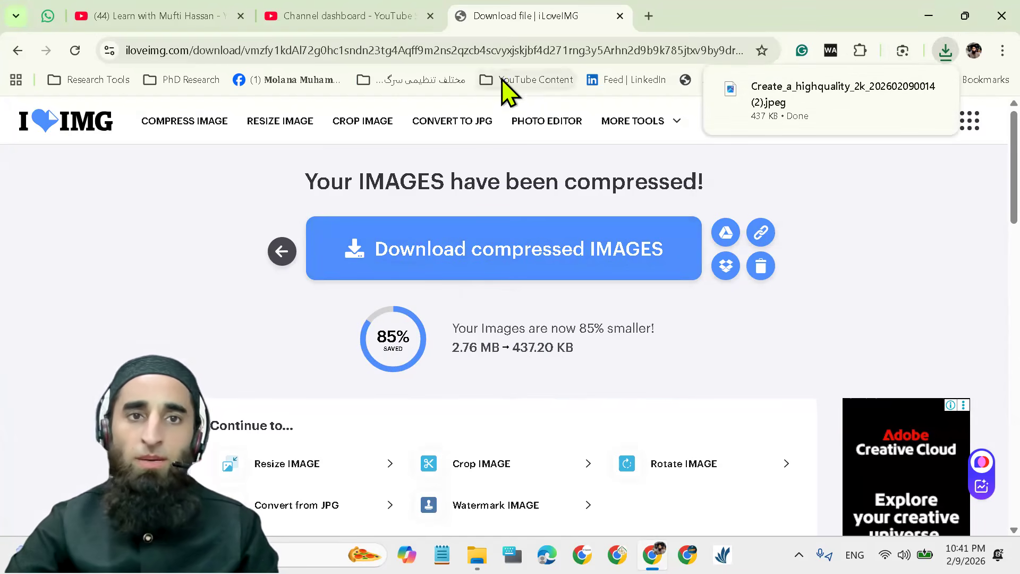
click(384, 18)
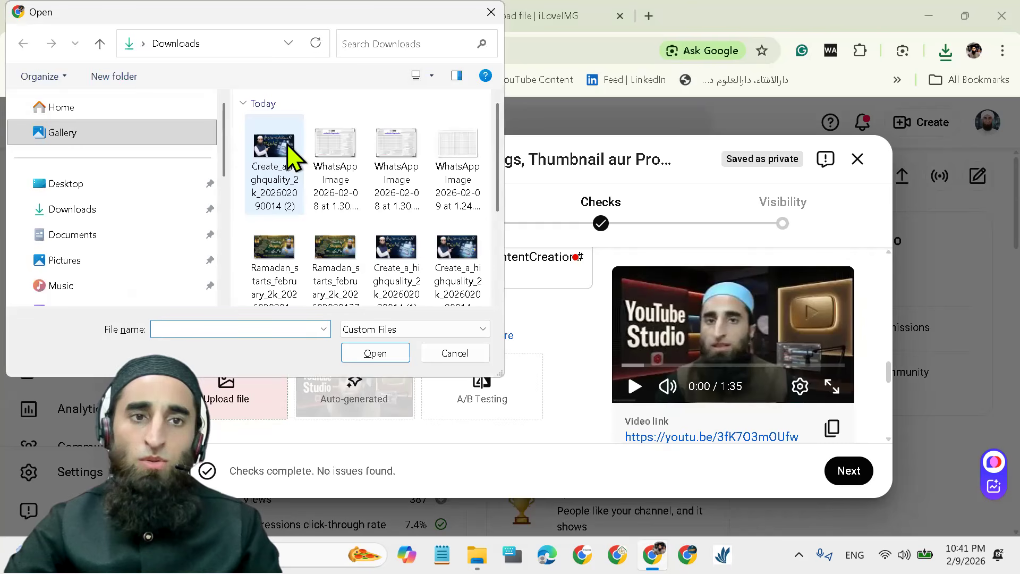
click(273, 149)
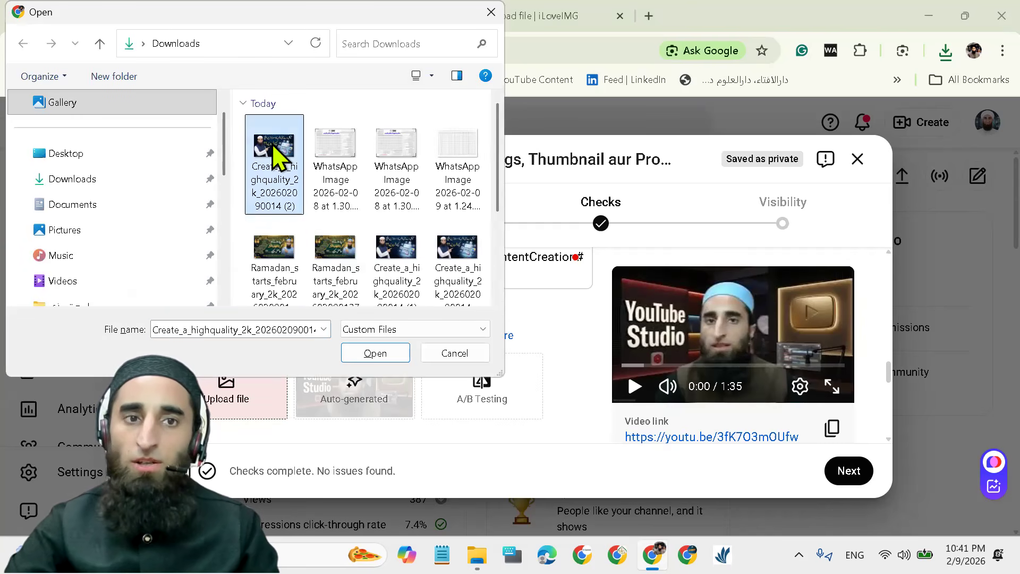
click(378, 355)
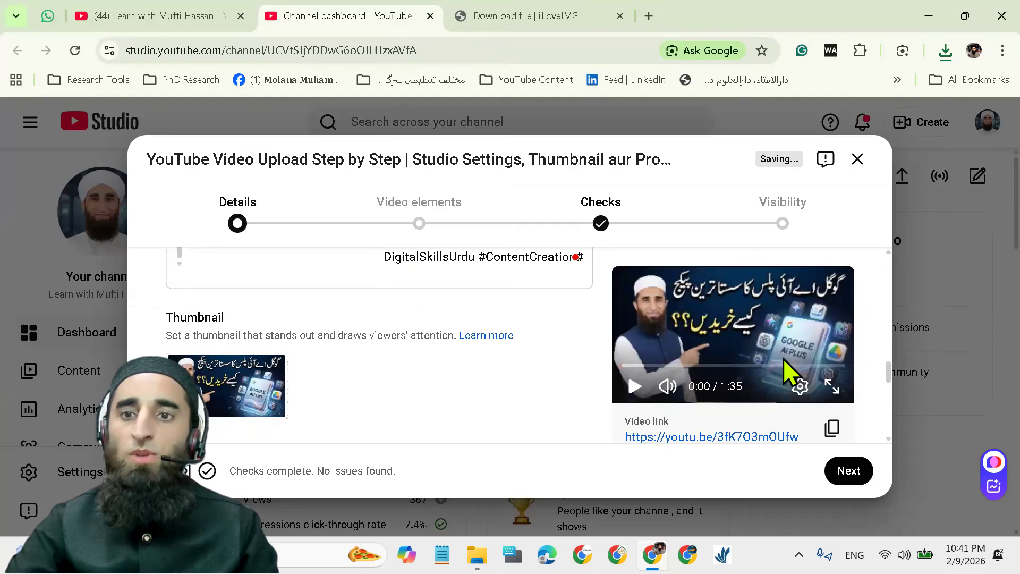
Look through the playlists and new-playlist options, and add the video to the Smart Inspirations playlist
scroll(393, 372, down, 3)
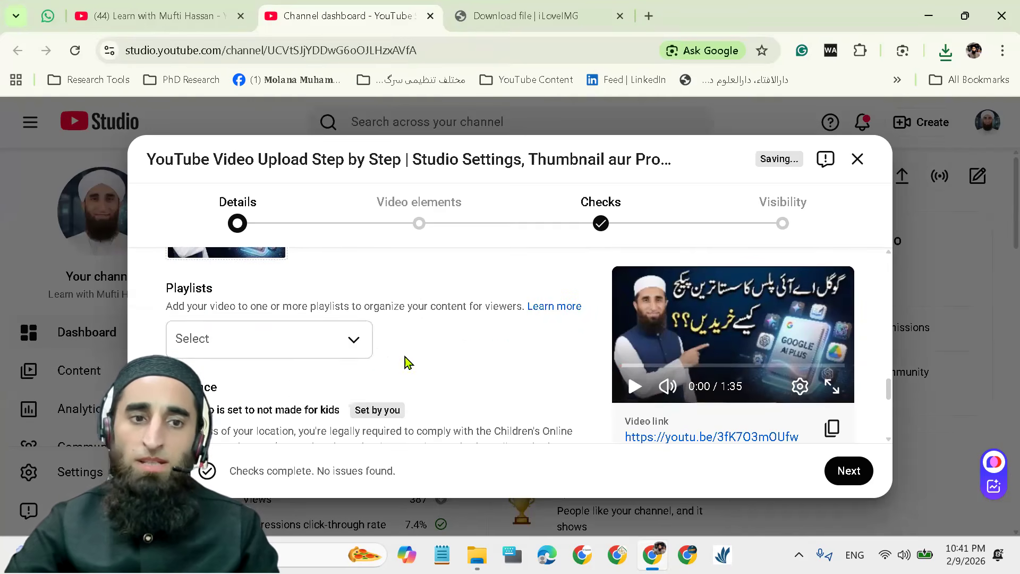
click(363, 340)
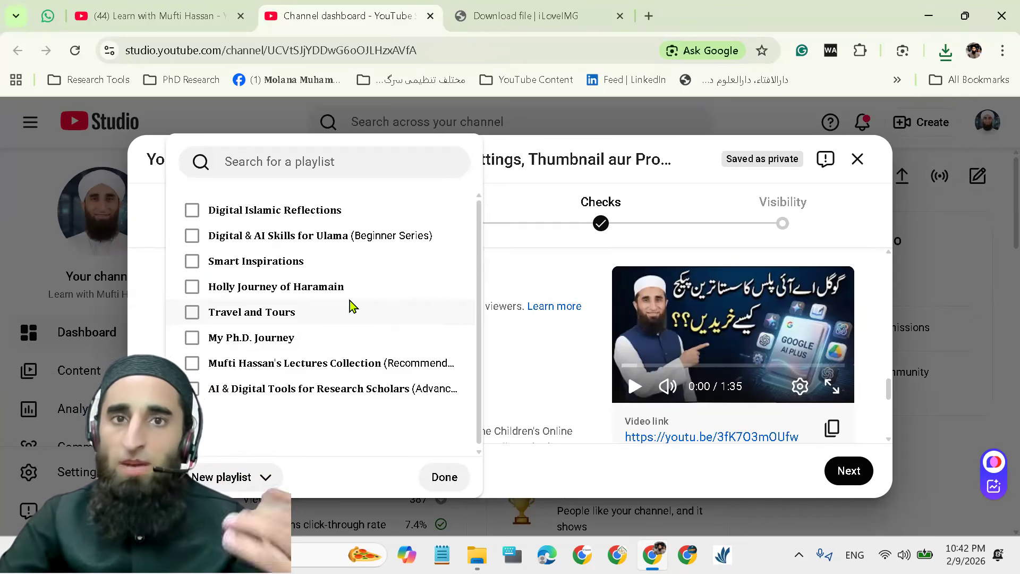
scroll(316, 352, down, 1)
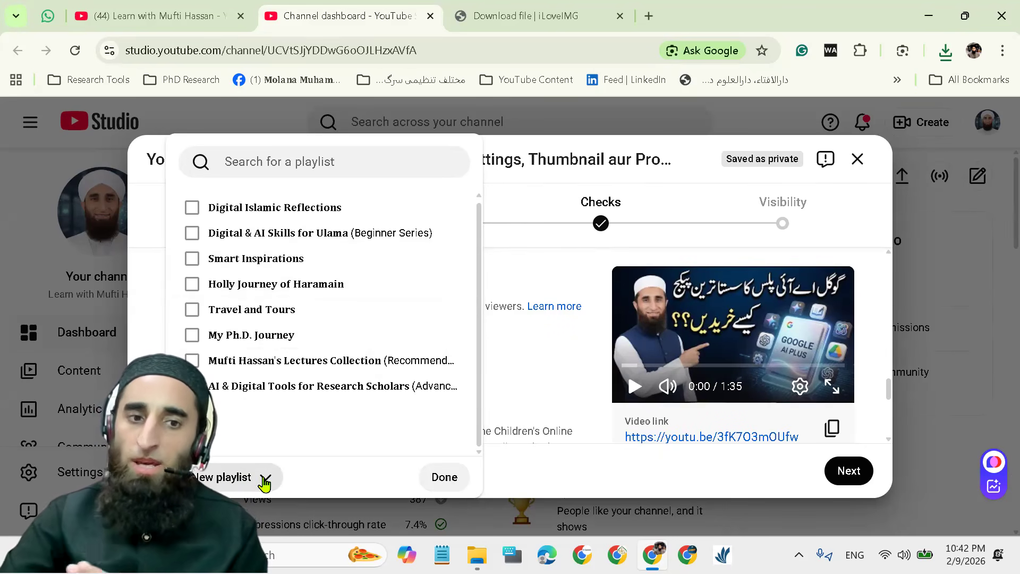
click(264, 478)
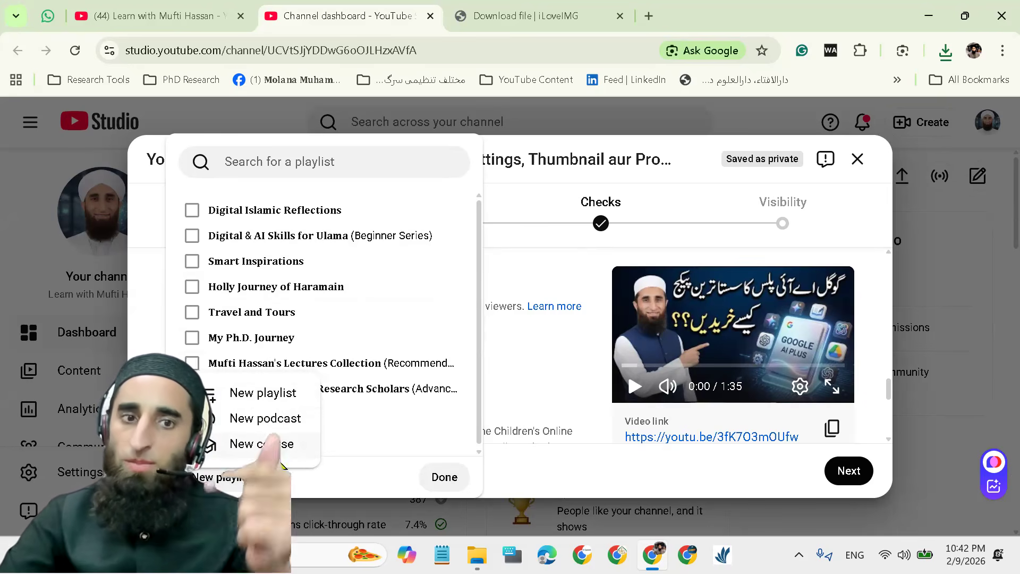
click(346, 415)
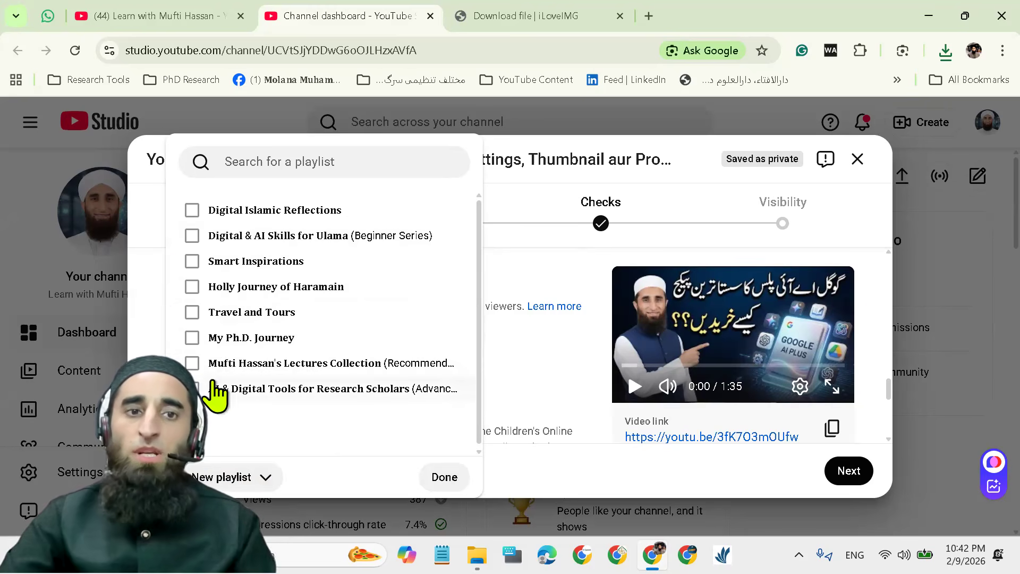
click(192, 261)
click(444, 477)
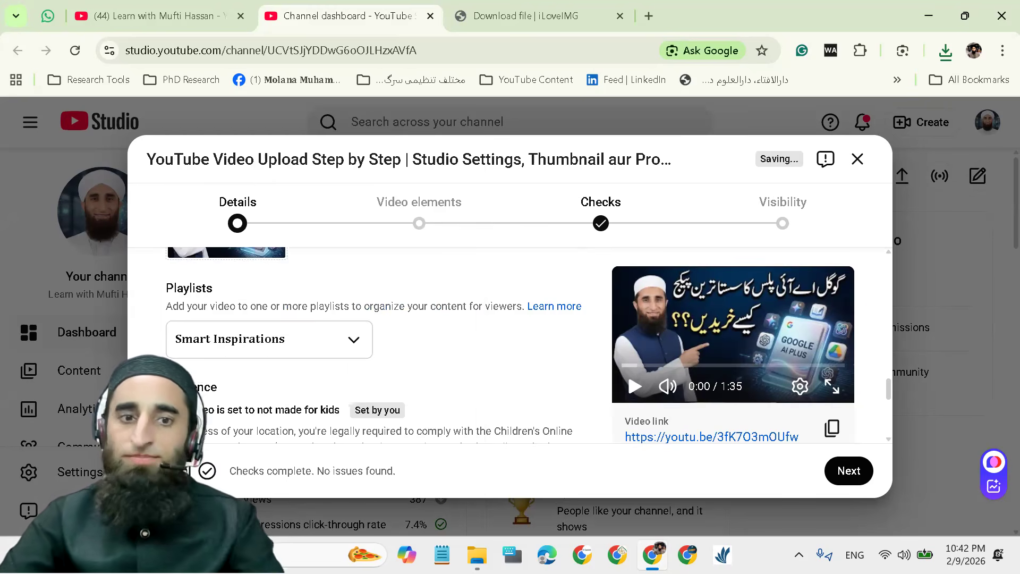
Examine the remaining video details from the audience and age restriction settings through altered content to the tags
scroll(420, 387, down, 6)
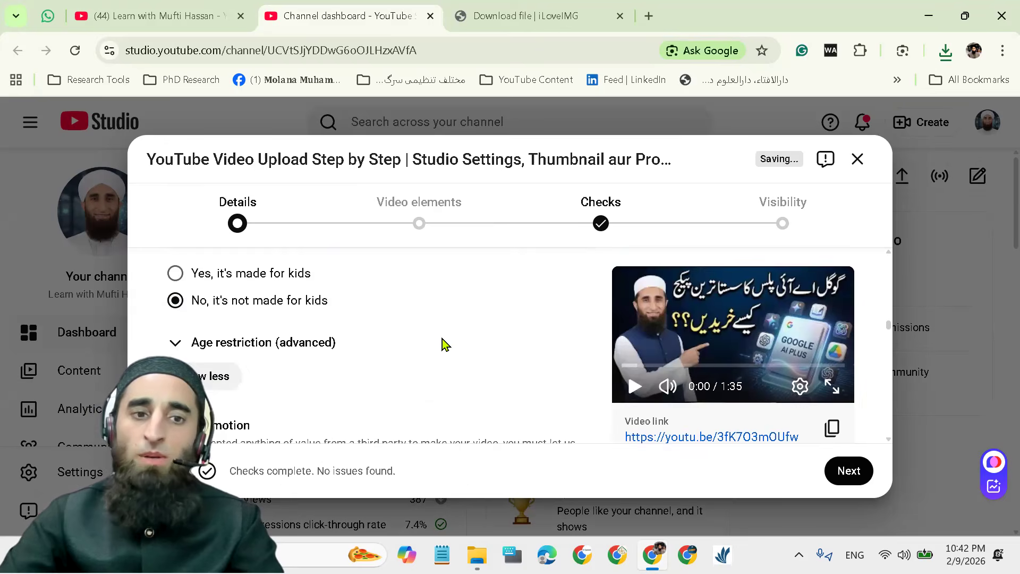
scroll(445, 344, down, 6)
scroll(433, 364, down, 10)
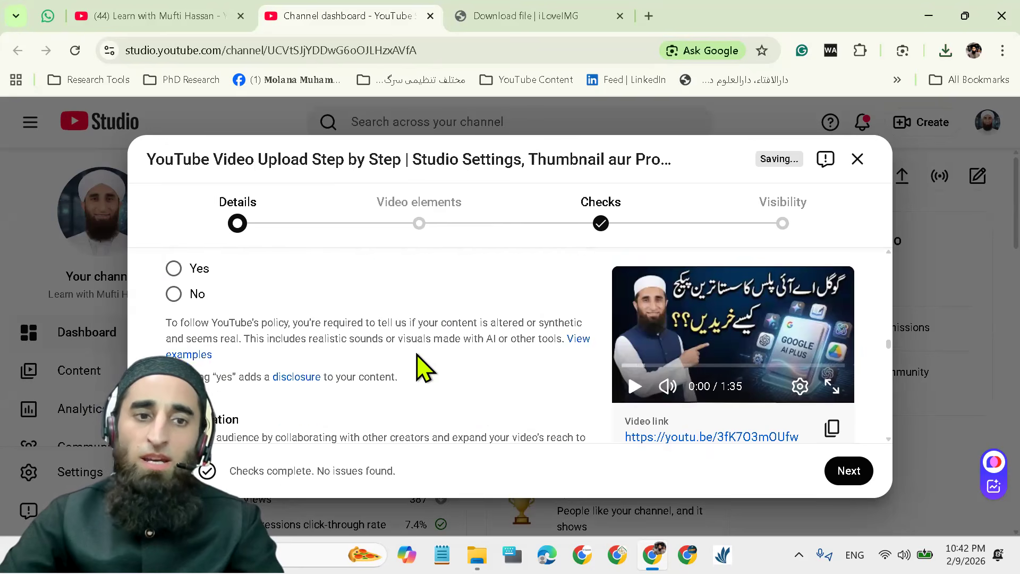
scroll(416, 357, down, 1)
scroll(353, 328, up, 1)
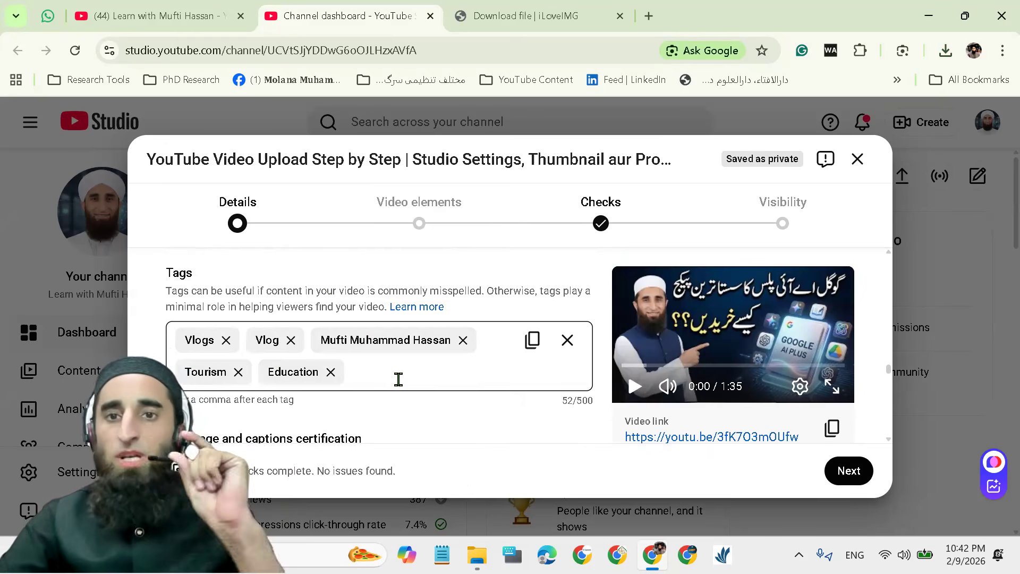
Return to the video description and copy the hashtags #YouTubeUpload and #YouTubeUrdu separately
scroll(421, 356, up, 15)
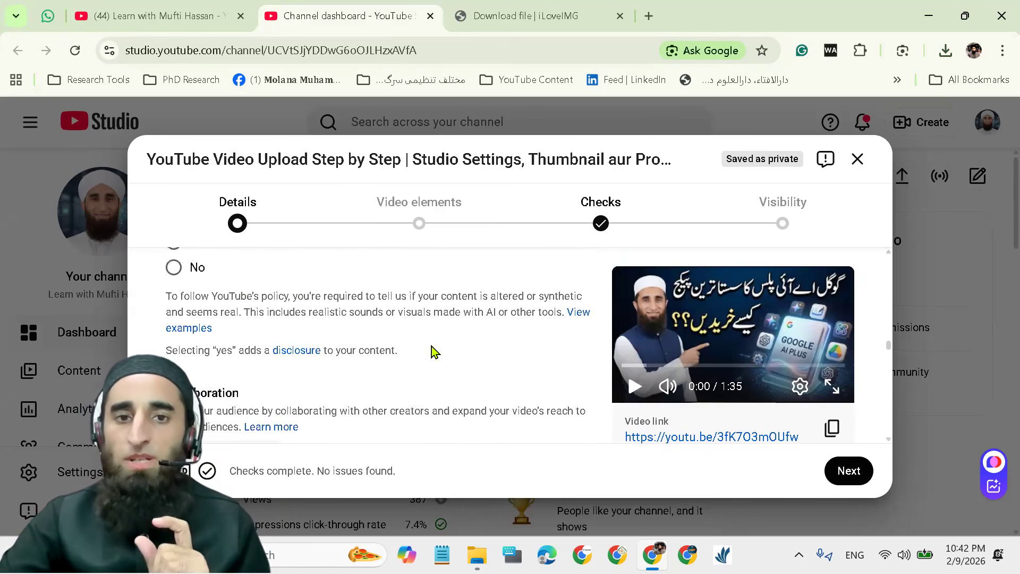
scroll(437, 359, up, 10)
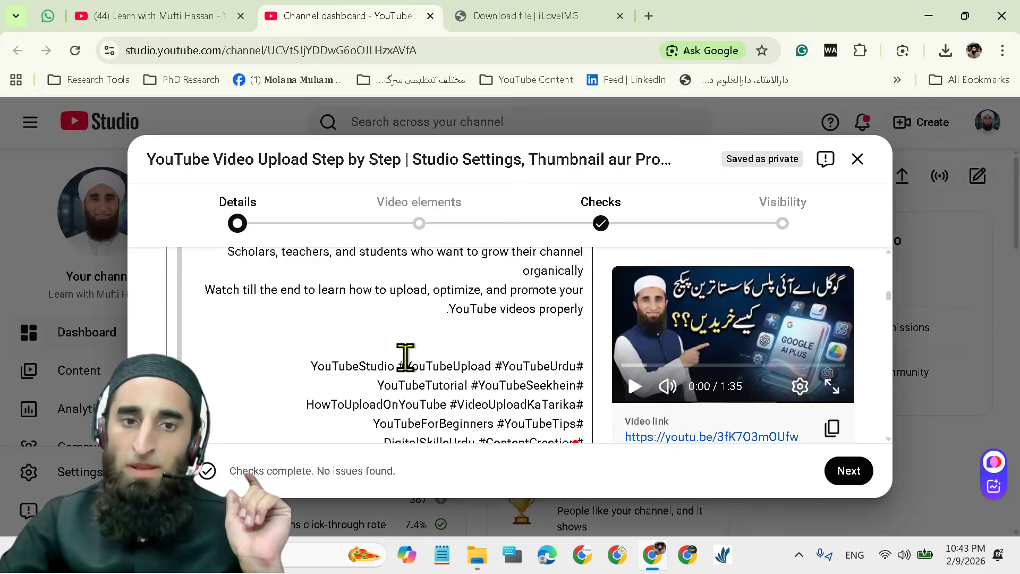
drag(406, 366, 477, 367)
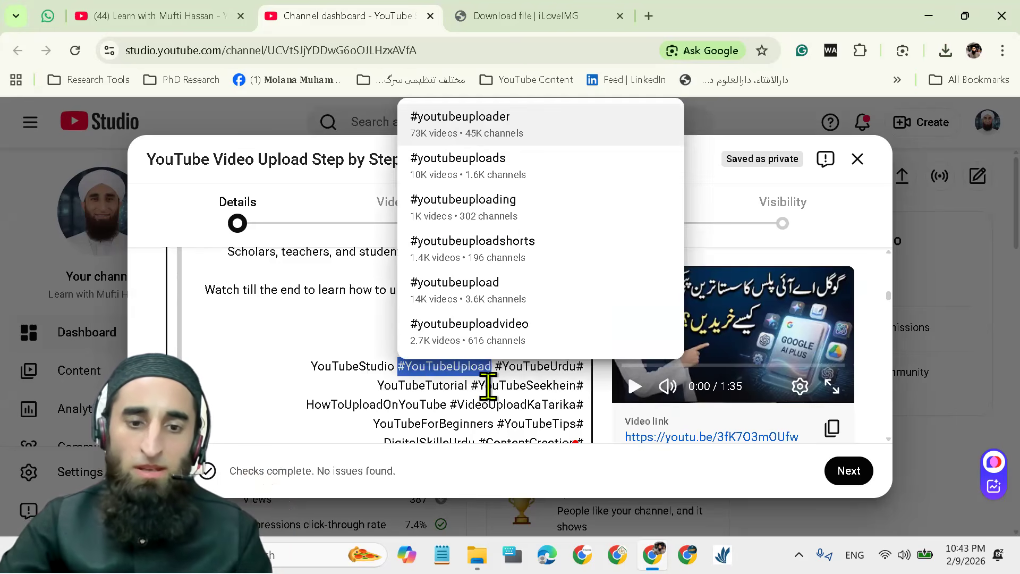
click(515, 379)
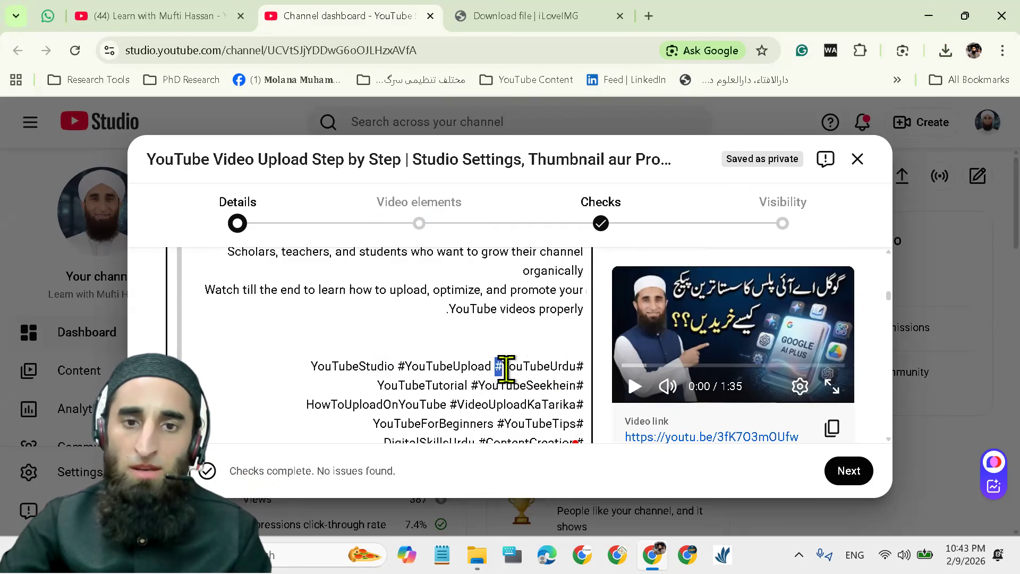
drag(506, 367, 564, 368)
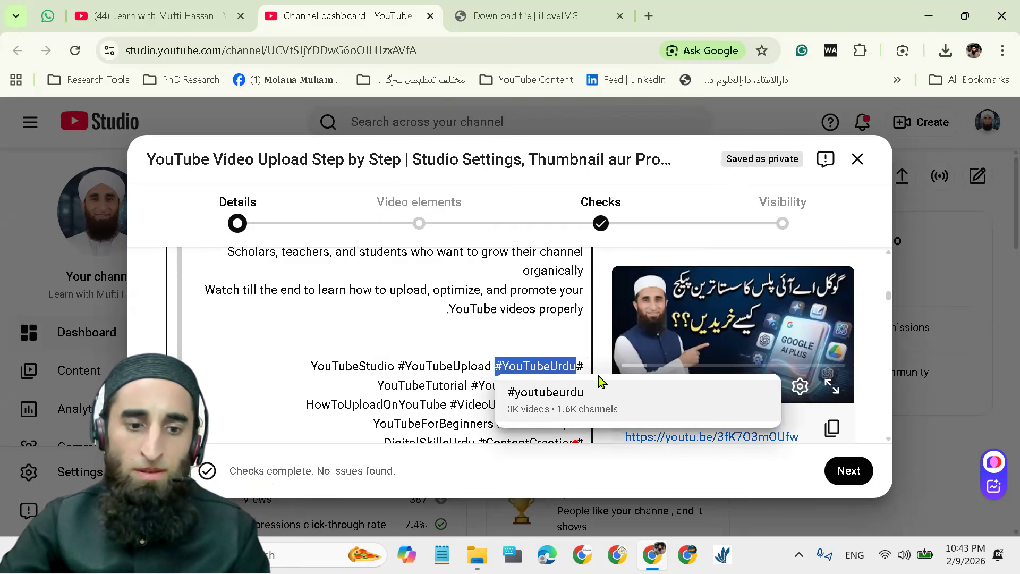
Cut YouTubeTutoria from the description's hashtags, and copy #YouTubeSeekhein and HowToUploadOnYouTube separately
click(380, 385)
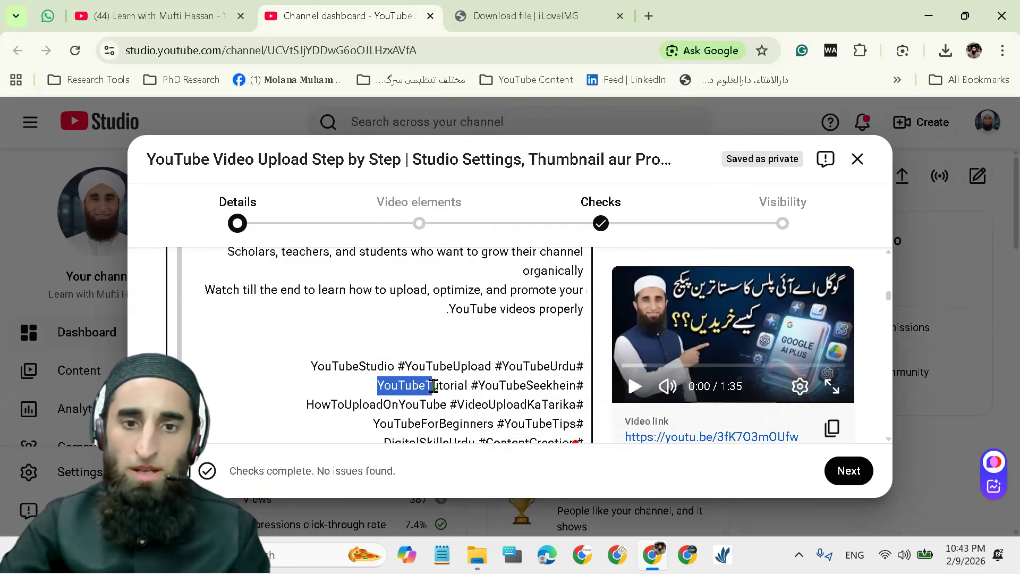
key(BackSpace)
drag(471, 385, 487, 385)
mouse_move(576, 391)
mouse_down()
mouse_move(588, 398)
mouse_move(575, 390)
mouse_up()
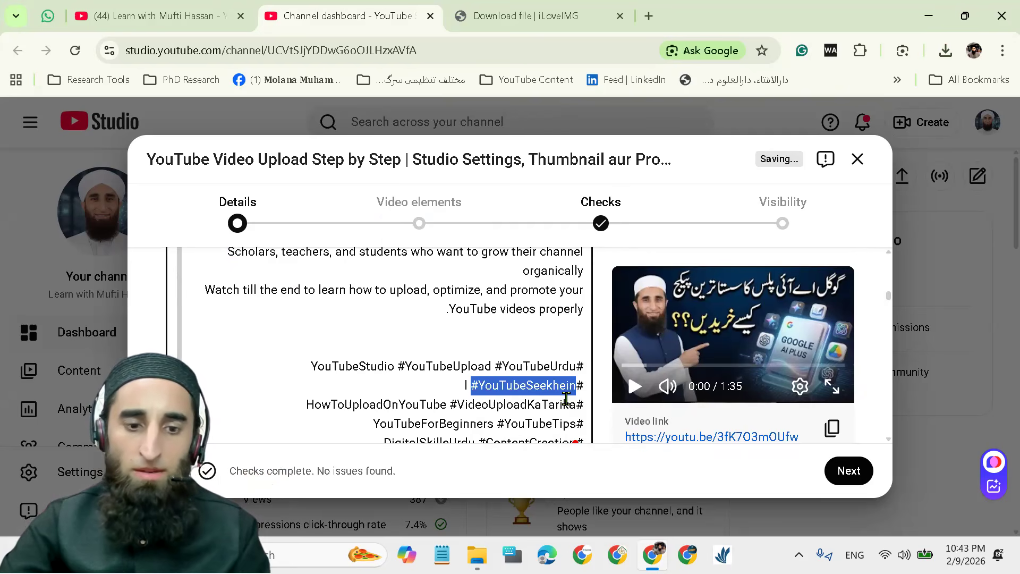
drag(303, 400, 447, 402)
key(super+c)
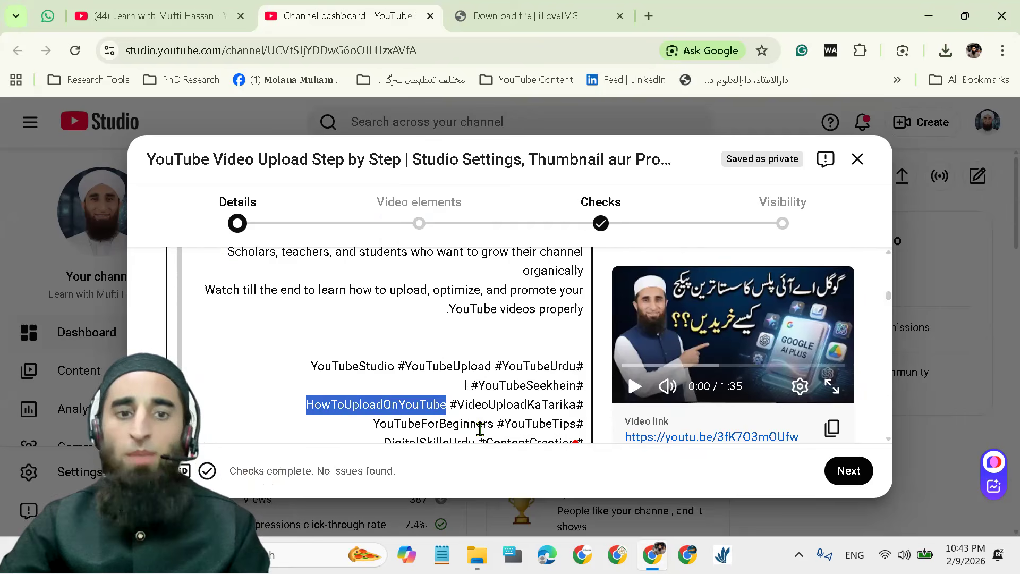
Add the copied HowToUploadOnYouTube, #YouTubeSeekhein and YouTubeTutoria entries from the clipboard history to the video's tags
scroll(467, 395, down, 15)
scroll(433, 403, down, 12)
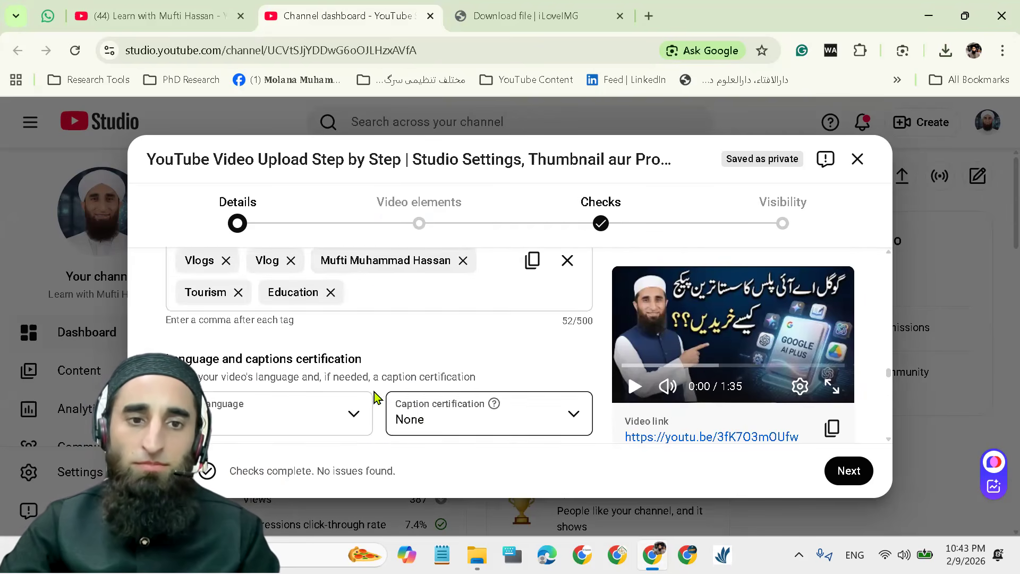
key(super+v)
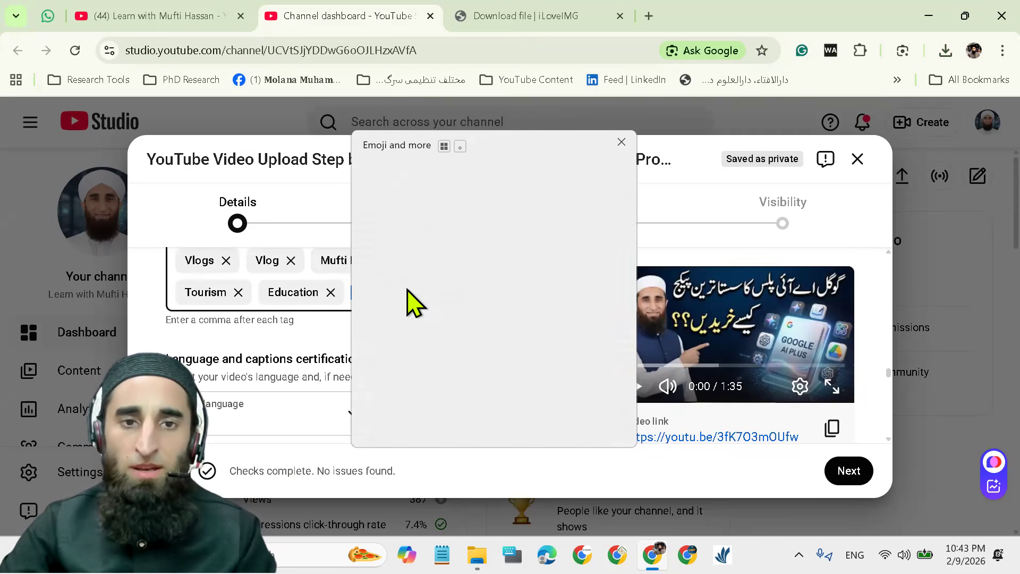
click(424, 274)
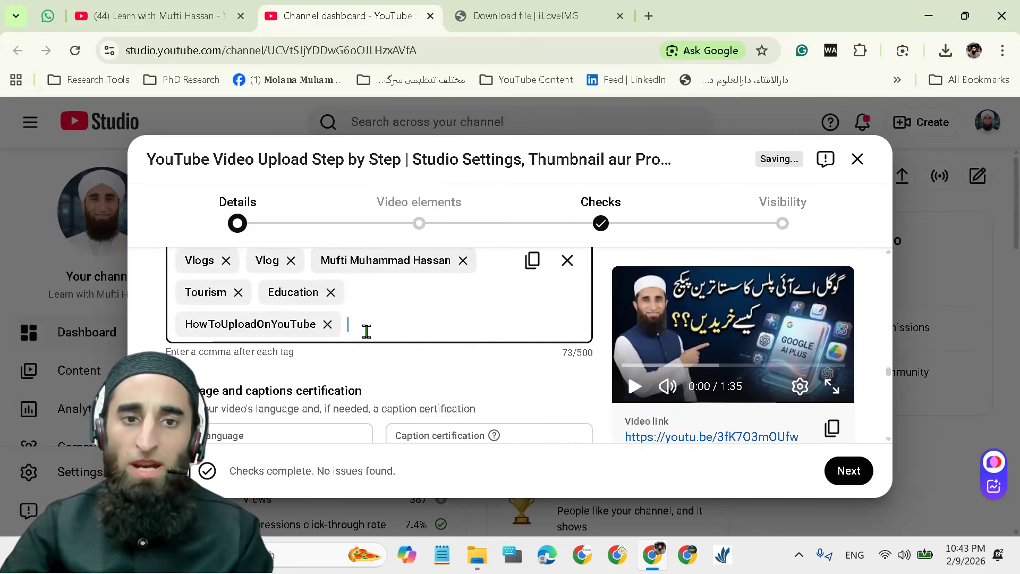
key(super+v)
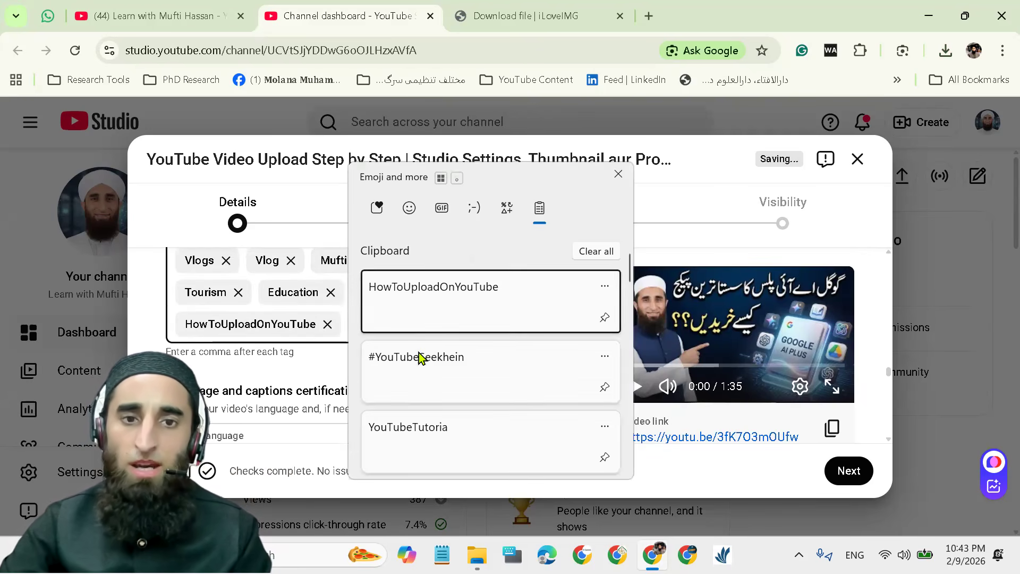
click(423, 366)
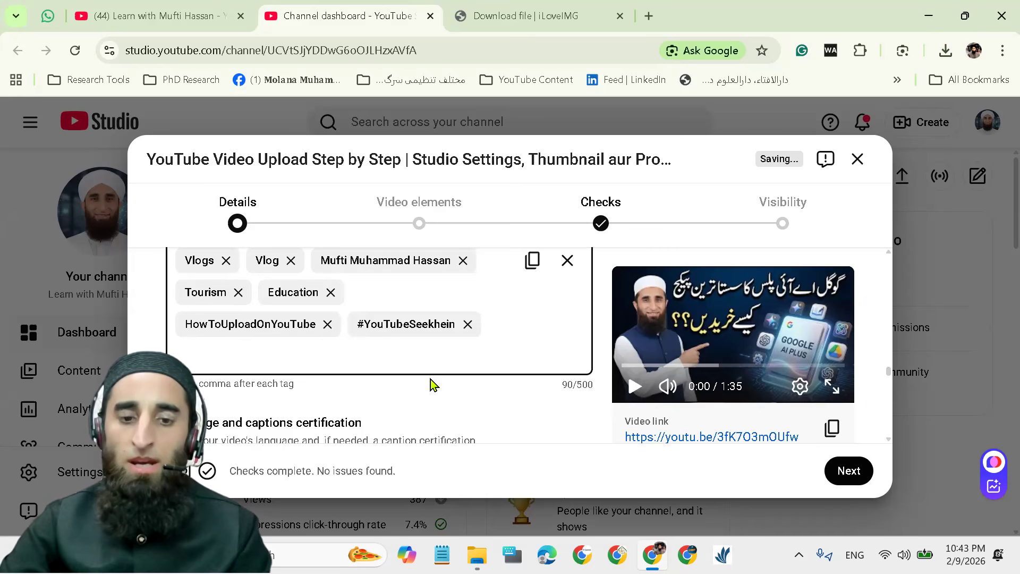
key(super+v)
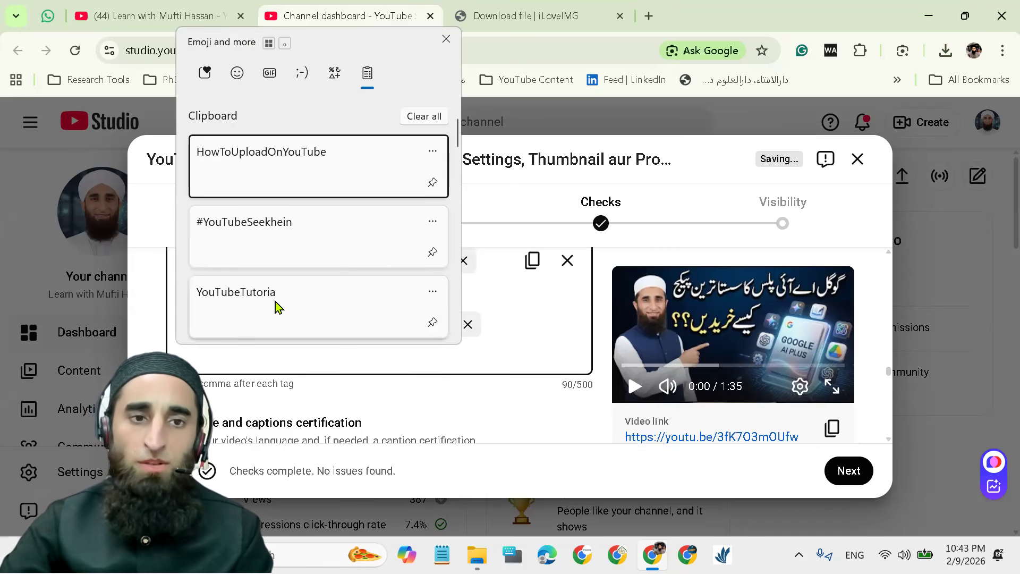
click(276, 307)
Add the copied #YouTubeUrdu and #YouTubeUpload hashtags from the clipboard history as further video tags
key(super+v)
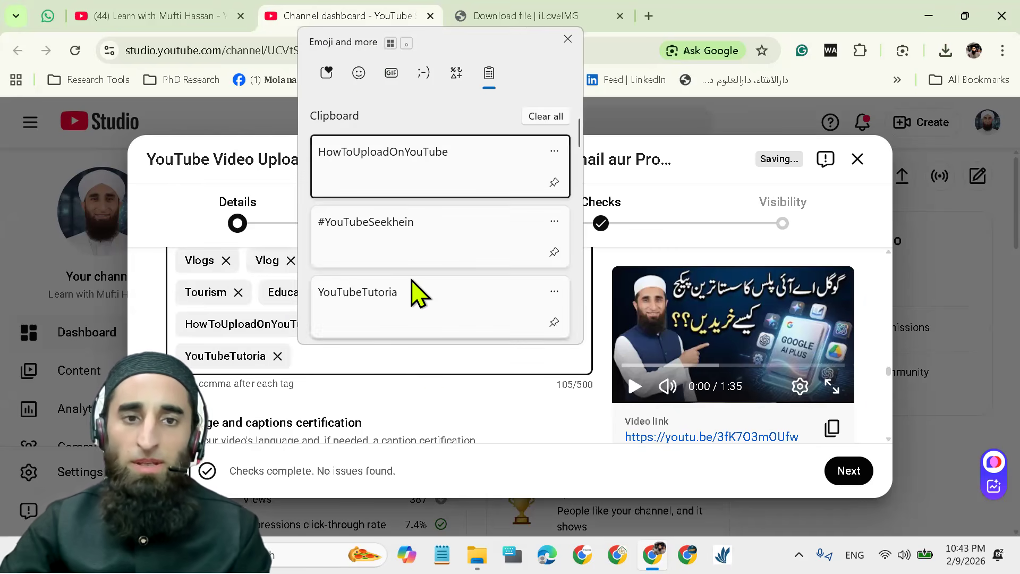
scroll(409, 298, down, 2)
click(391, 317)
key(super+v)
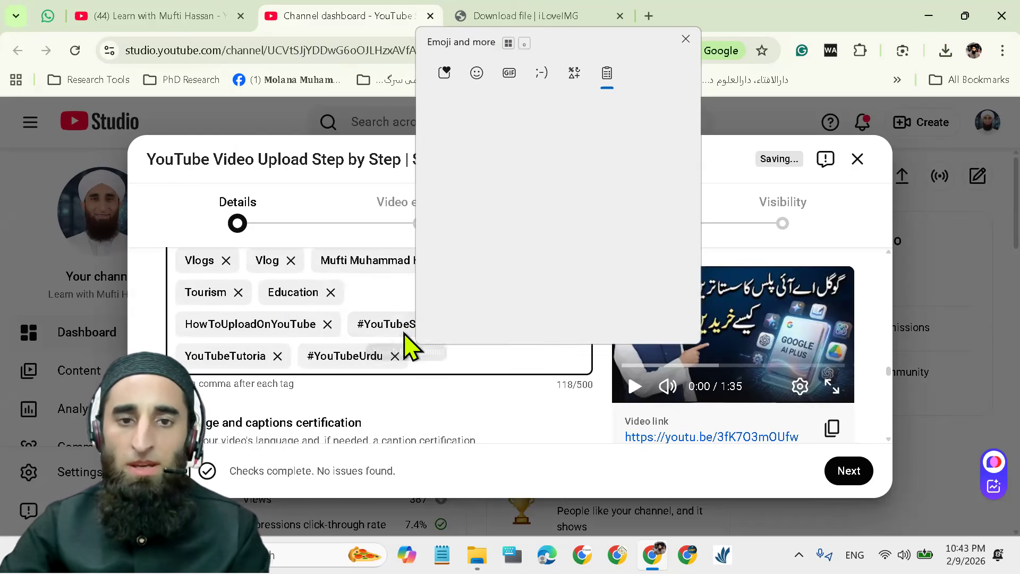
scroll(505, 308, down, 2)
click(494, 313)
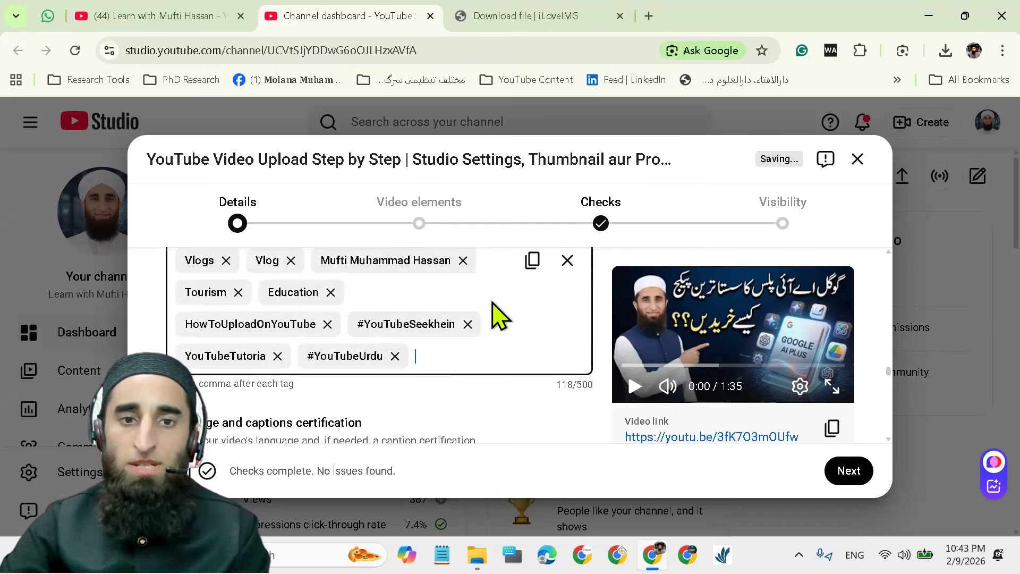
key(super+v)
scroll(494, 308, down, 3)
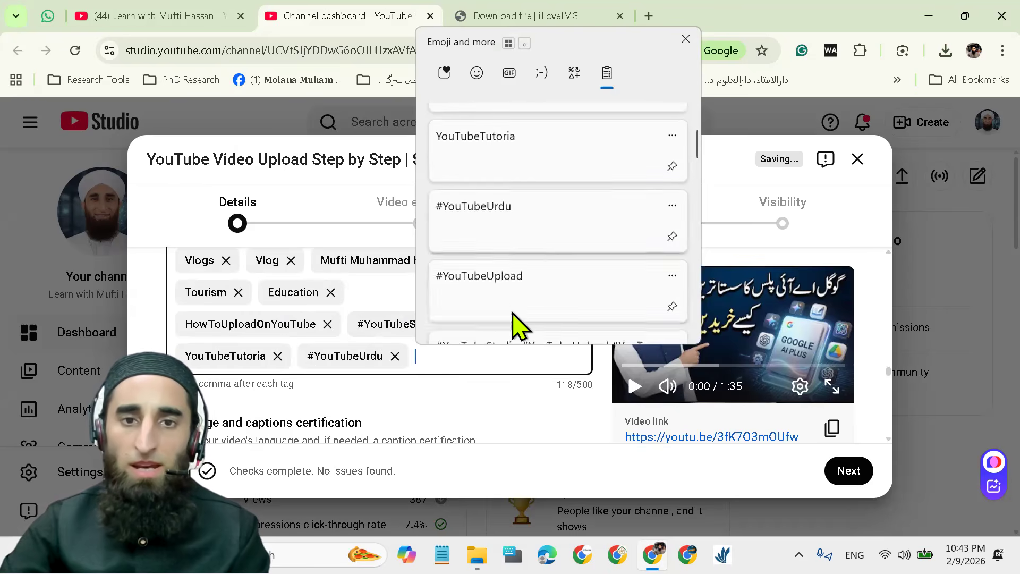
click(494, 290)
key(super+v)
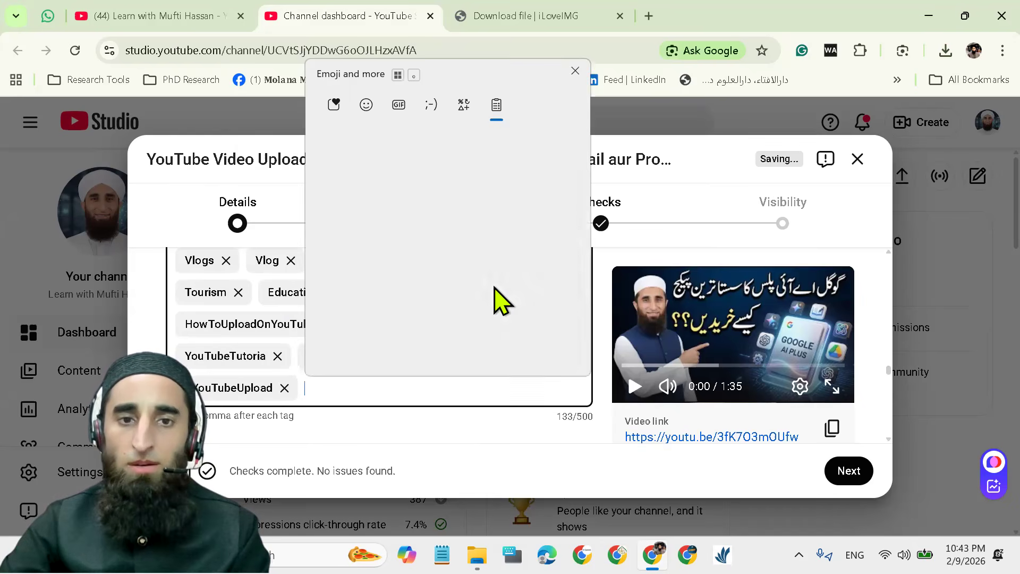
scroll(455, 329, down, 5)
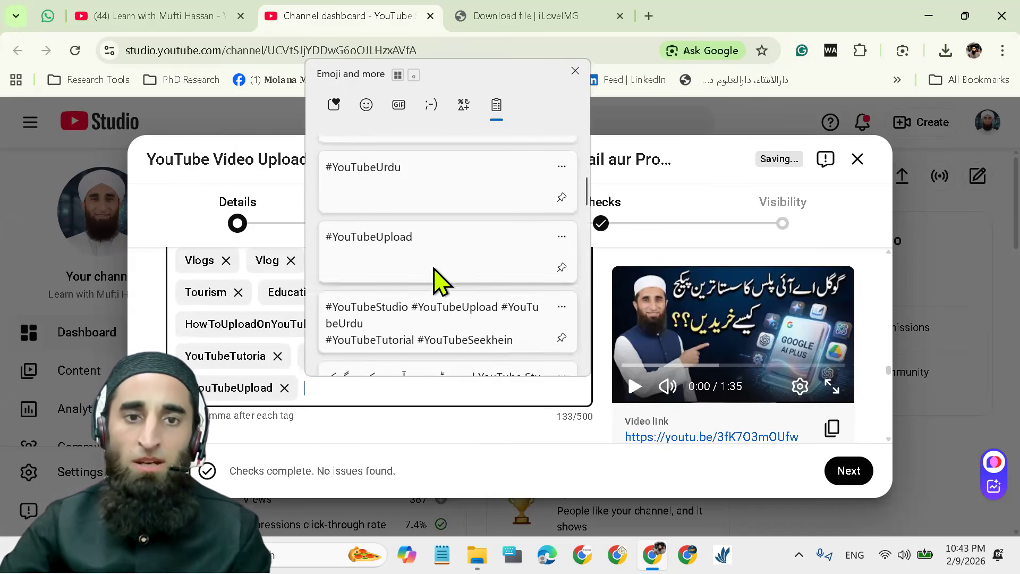
click(421, 261)
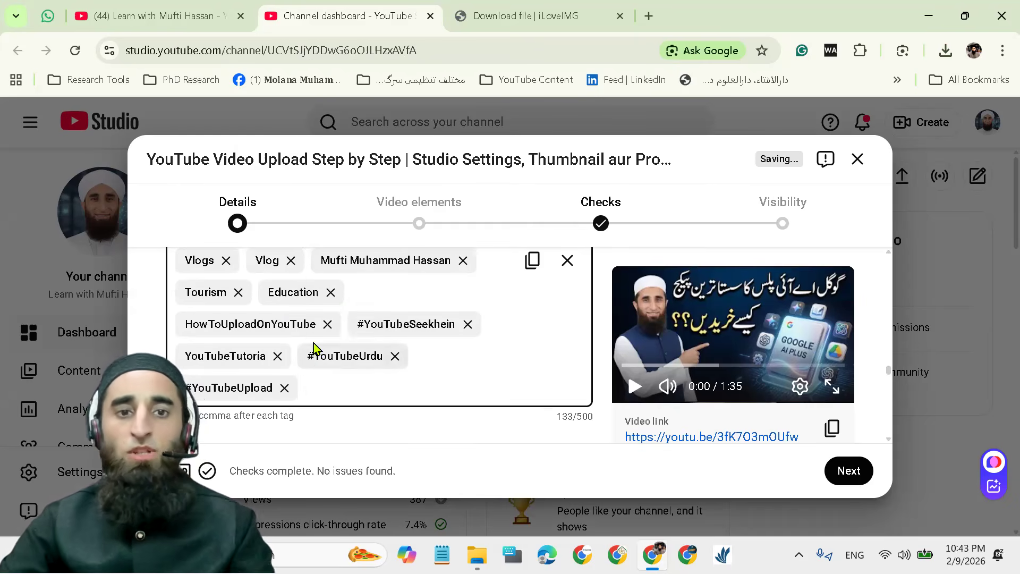
Examine the tags and the remaining details: language, captions, recording date, license, category and comment settings
scroll(367, 360, up, 2)
scroll(367, 369, down, 2)
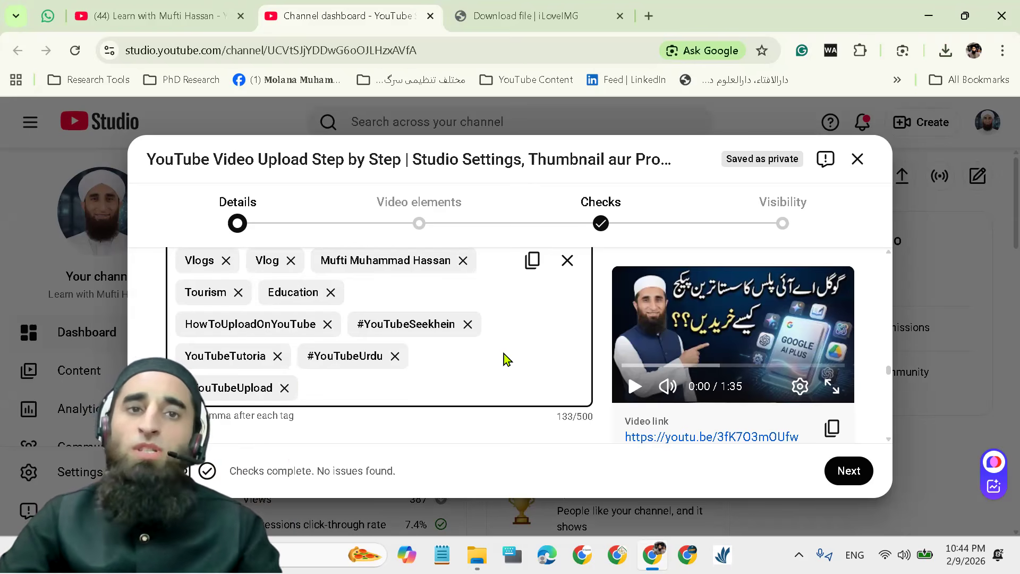
scroll(502, 356, down, 5)
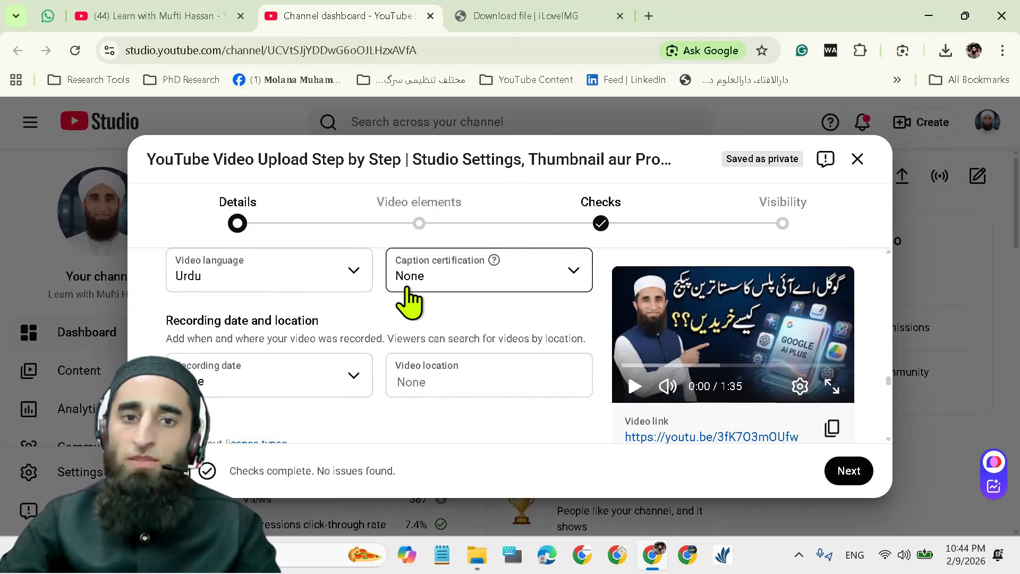
scroll(452, 372, down, 6)
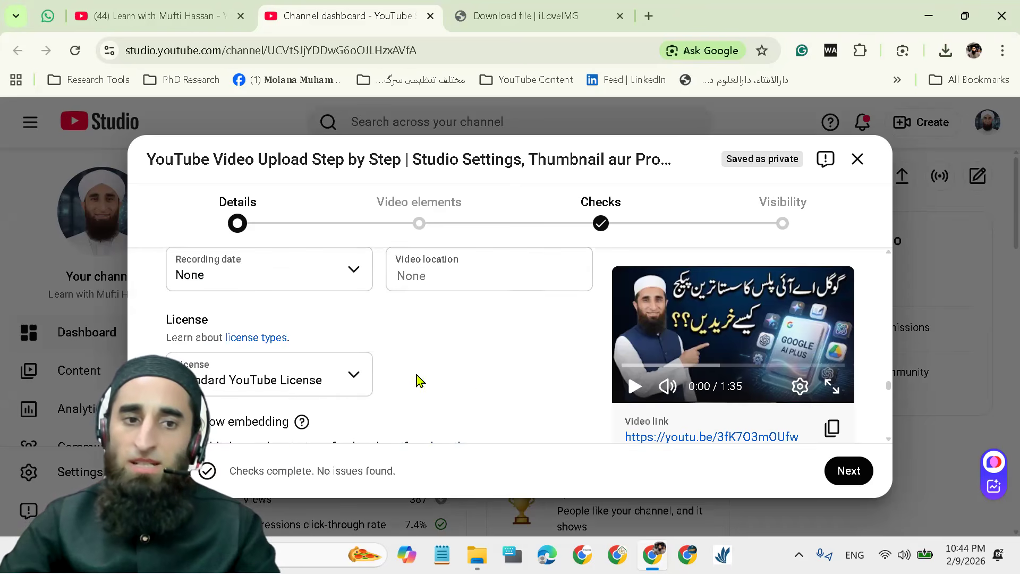
scroll(463, 380, down, 3)
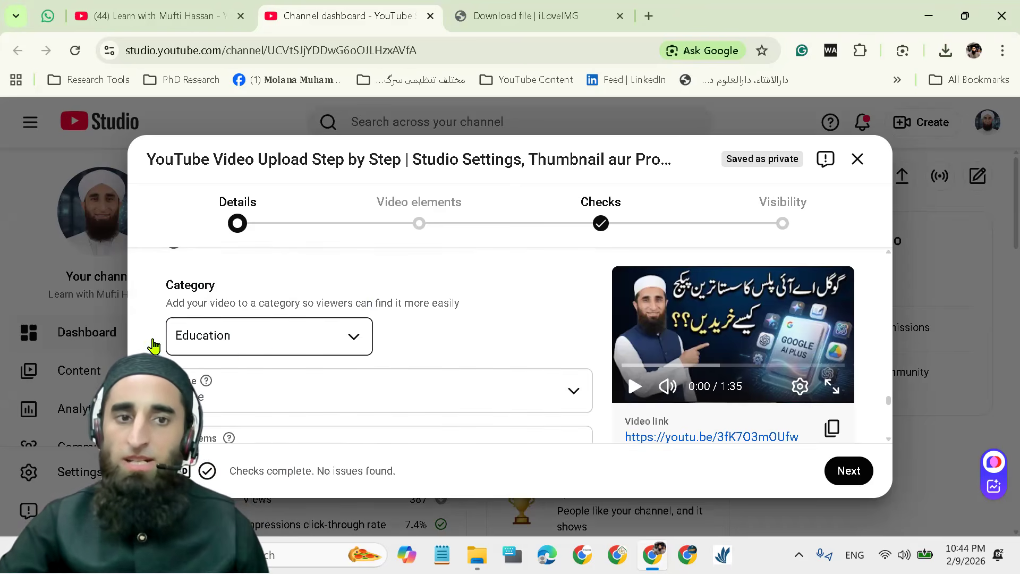
scroll(319, 344, down, 5)
scroll(385, 362, down, 6)
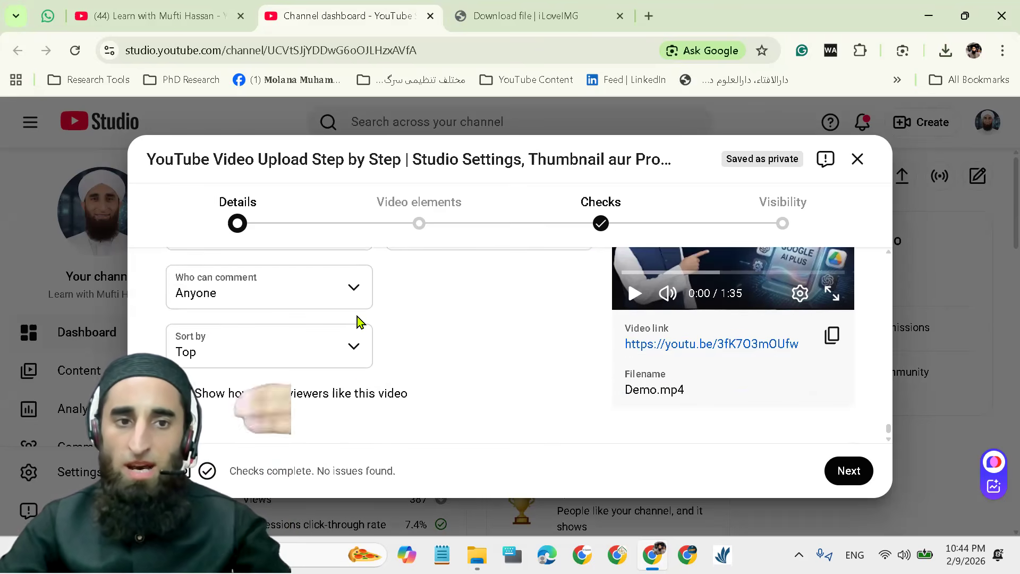
scroll(358, 358, up, 4)
scroll(356, 348, up, 6)
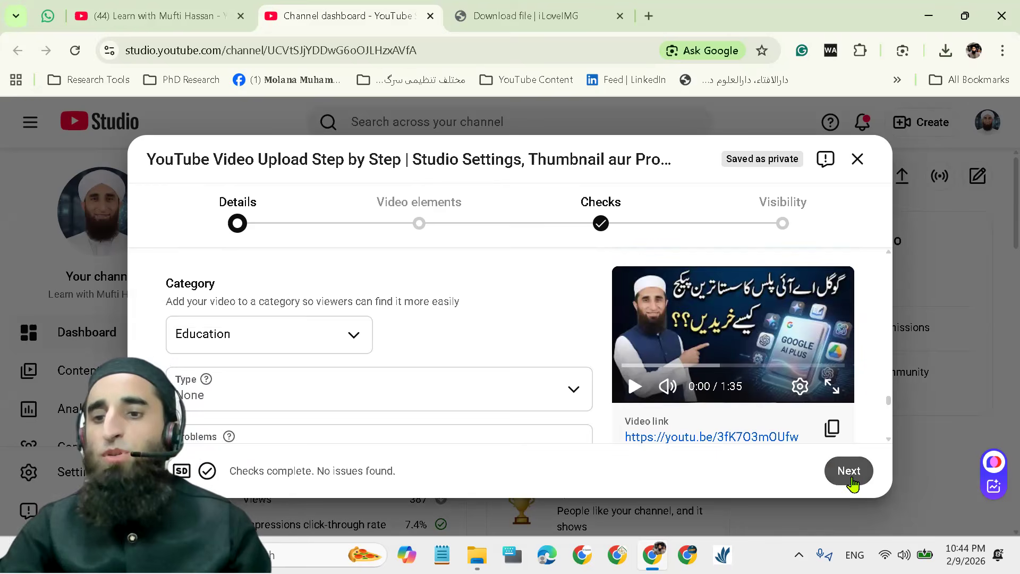
Continue to the video elements and add an end screen from the template with one video and one subscribe element along the upper edge
click(849, 471)
scroll(537, 391, down, 1)
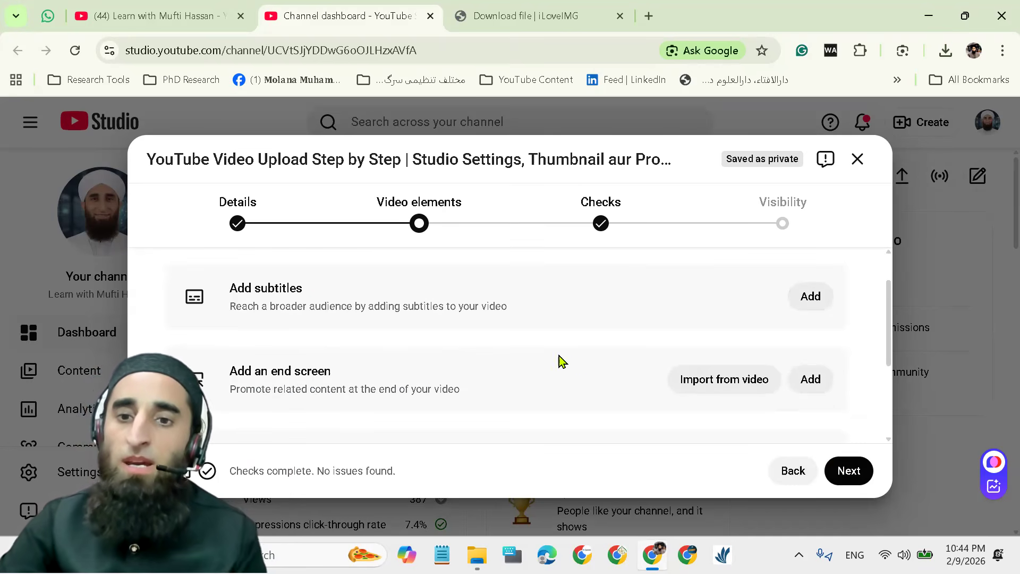
click(721, 390)
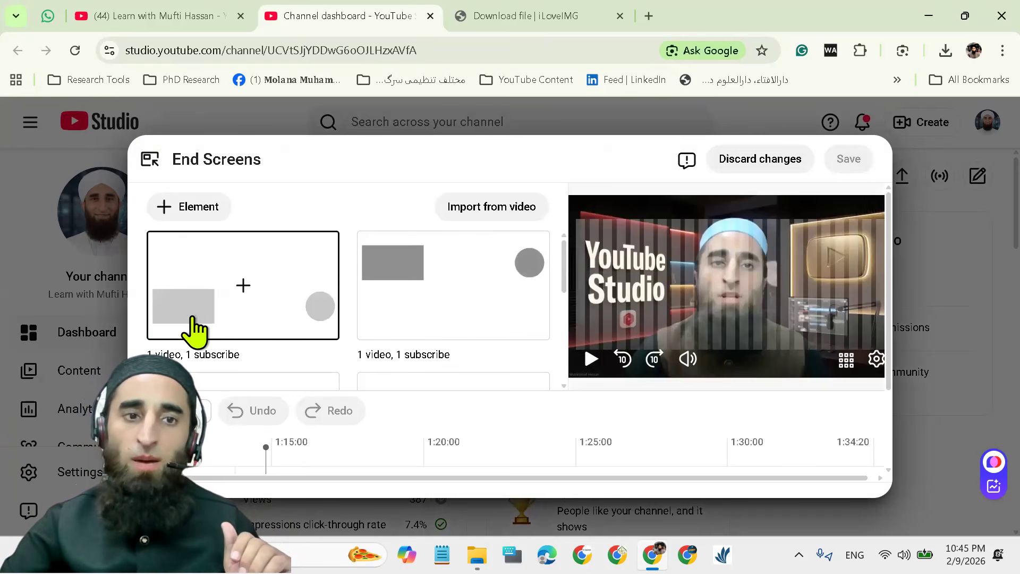
scroll(222, 355, down, 1)
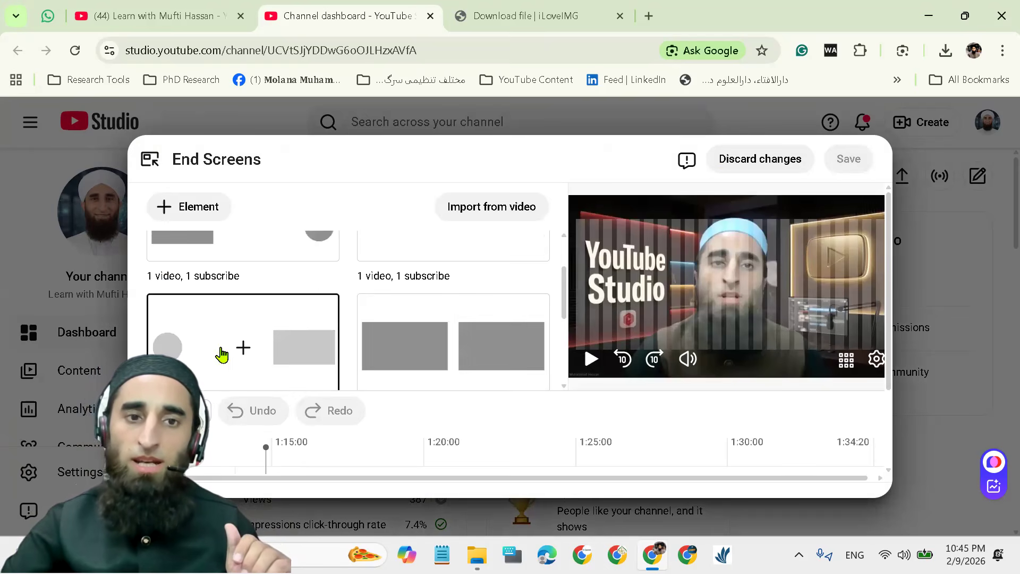
scroll(468, 345, up, 1)
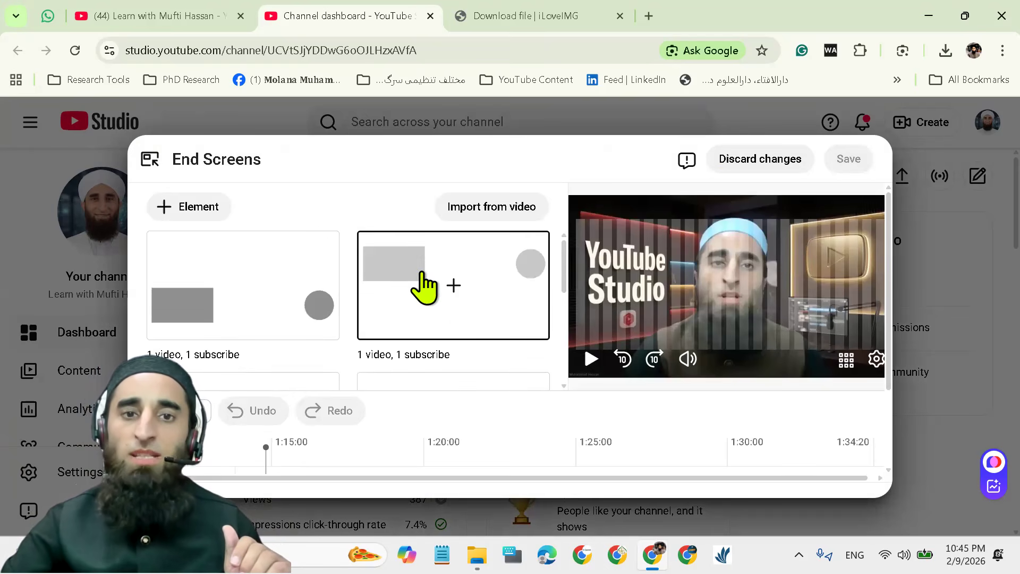
click(425, 287)
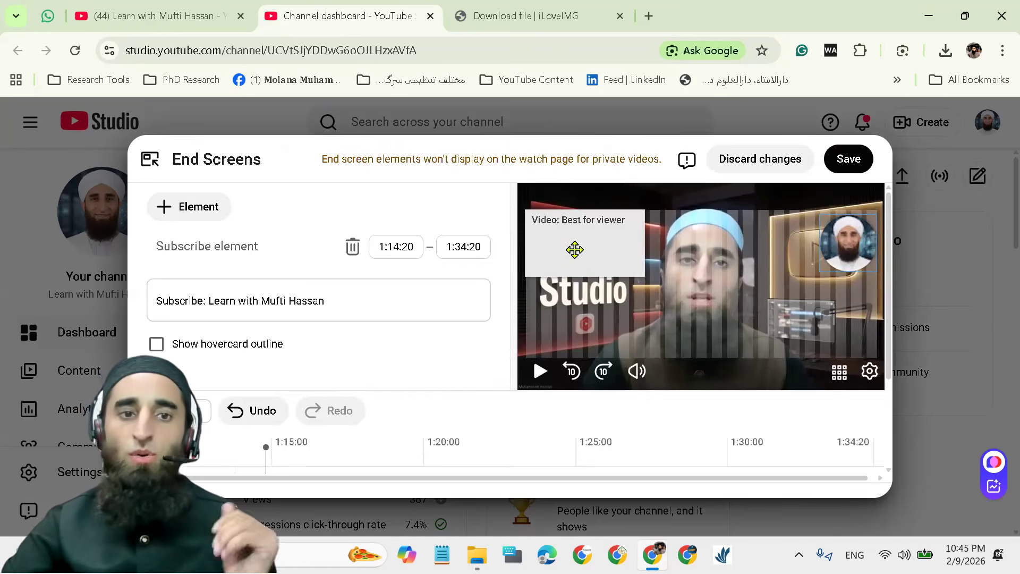
Set the end screen's video element to the specific channel video "NotebookLM + AI Ustaz"
click(575, 250)
scroll(273, 342, down, 3)
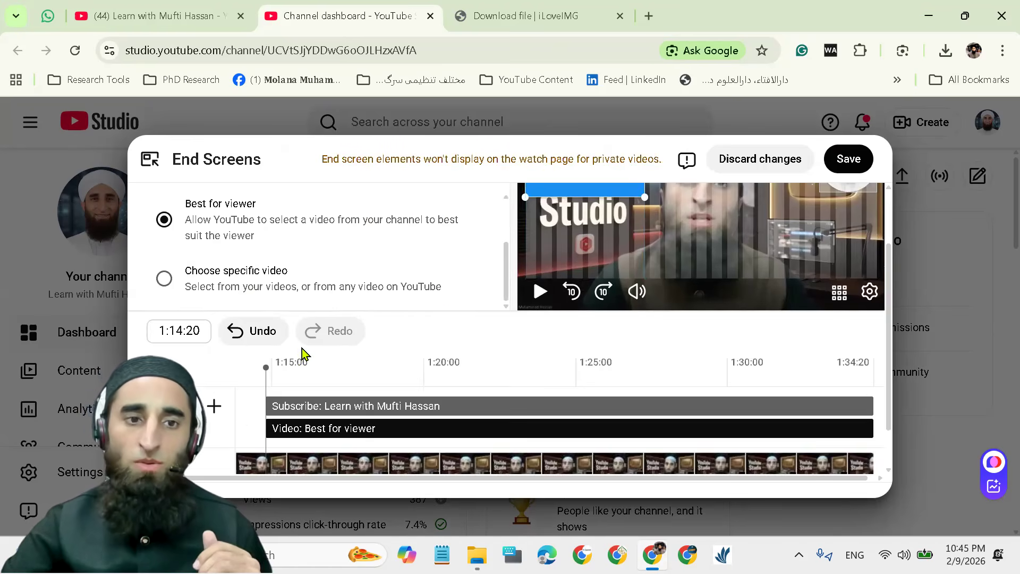
click(164, 278)
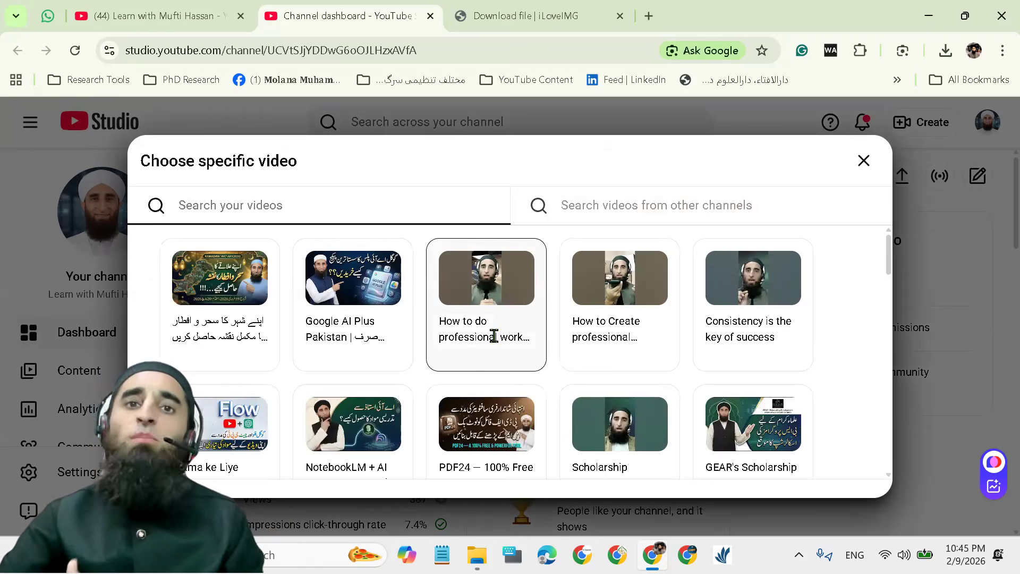
scroll(599, 319, down, 1)
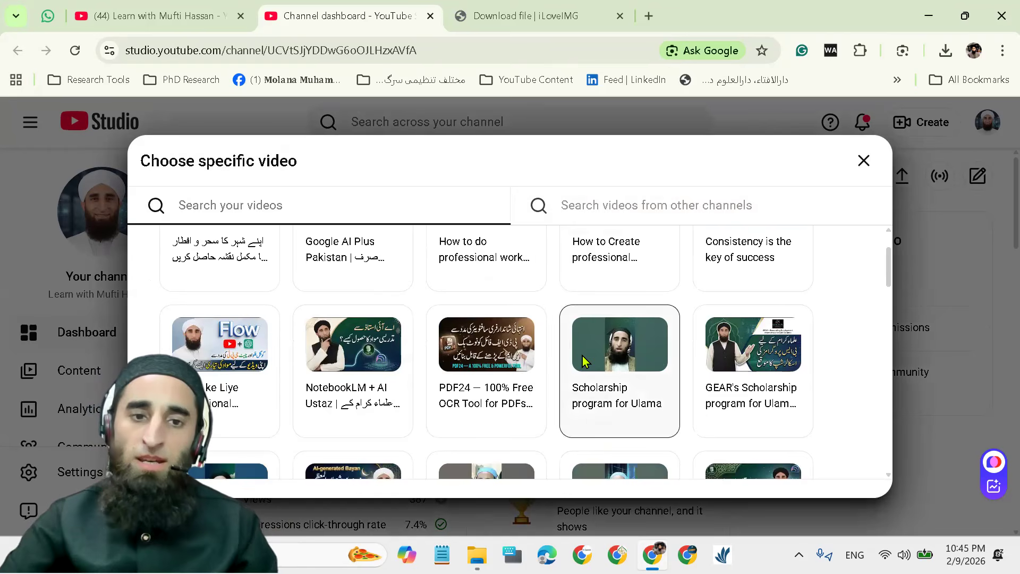
click(340, 352)
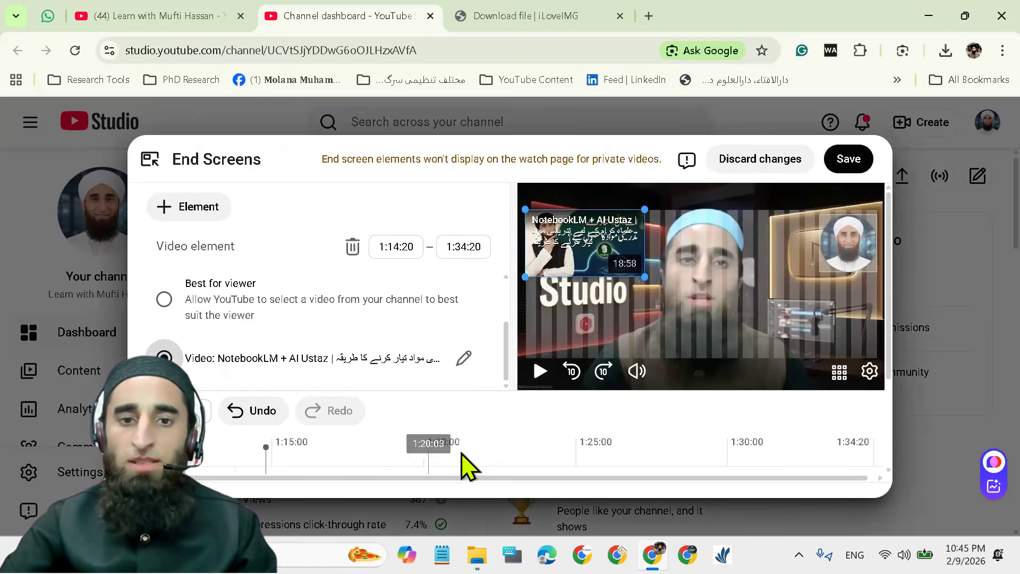
Move the end screen timeline's playhead to just before 1:25:00 and save the end screen
scroll(733, 455, down, 1)
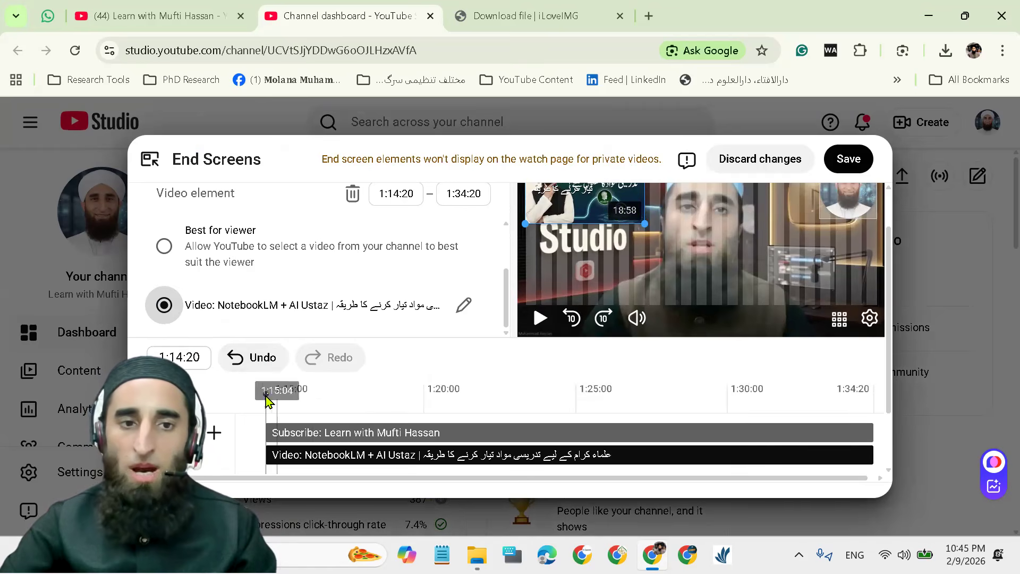
drag(286, 404, 554, 458)
scroll(656, 421, up, 1)
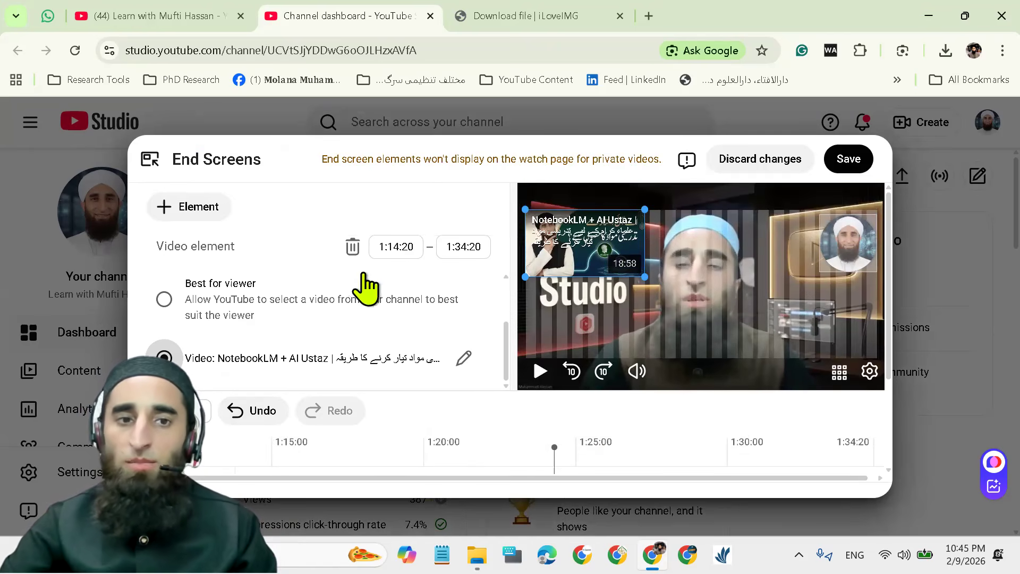
click(853, 159)
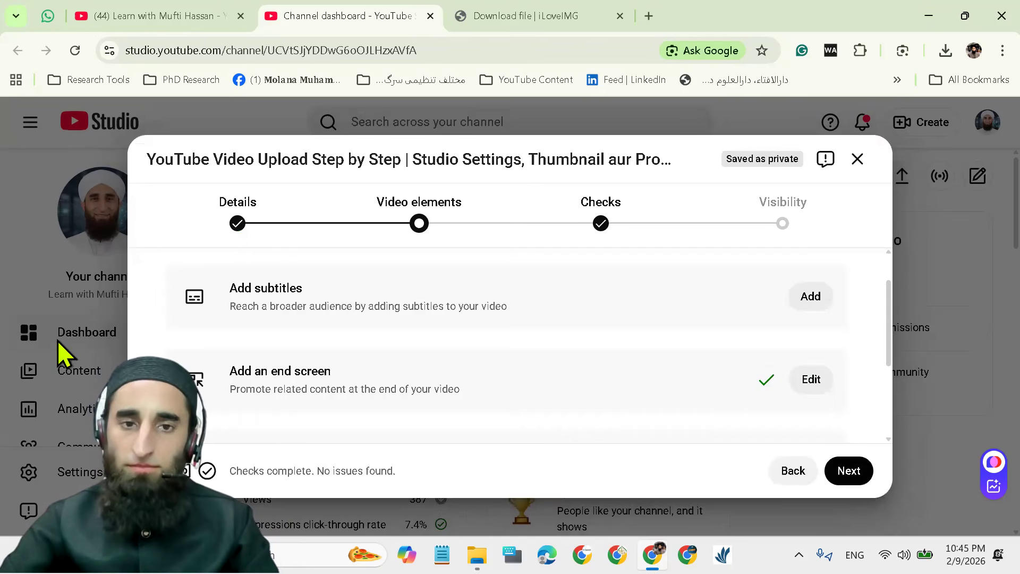
Continue past the remaining video elements and the checks to the visibility stage, and set the video to Public
scroll(723, 392, down, 3)
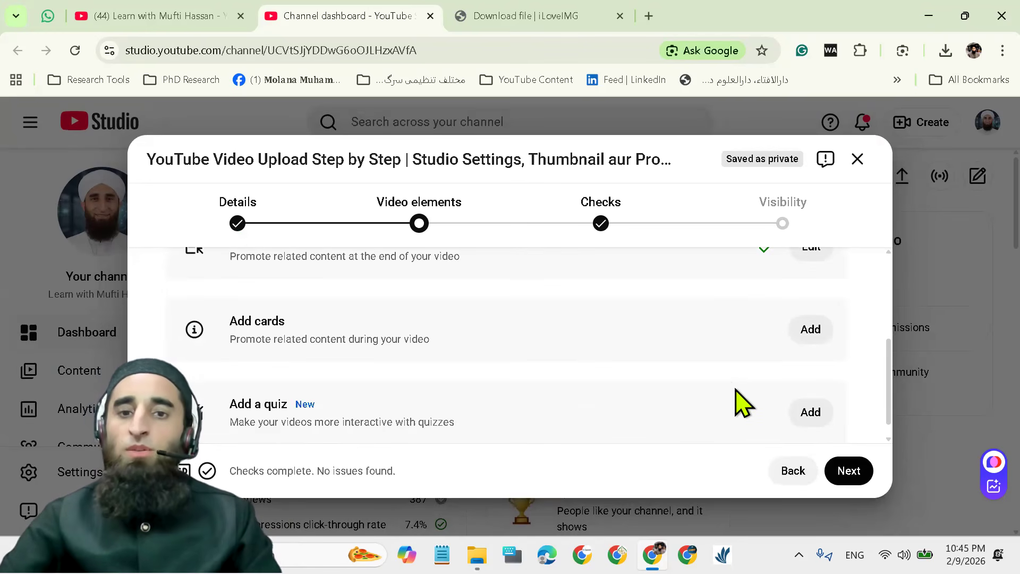
scroll(720, 391, down, 1)
click(856, 473)
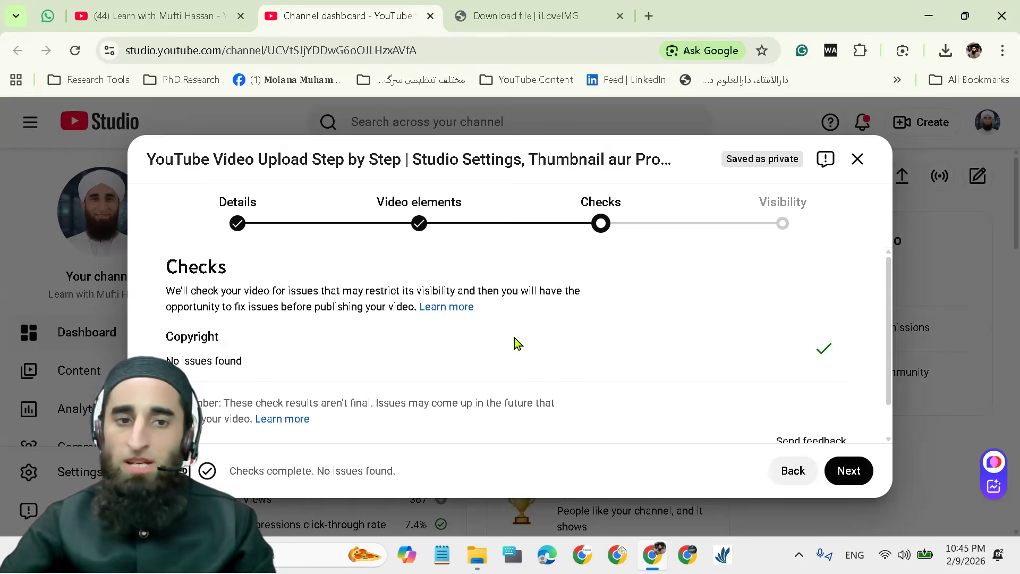
click(846, 475)
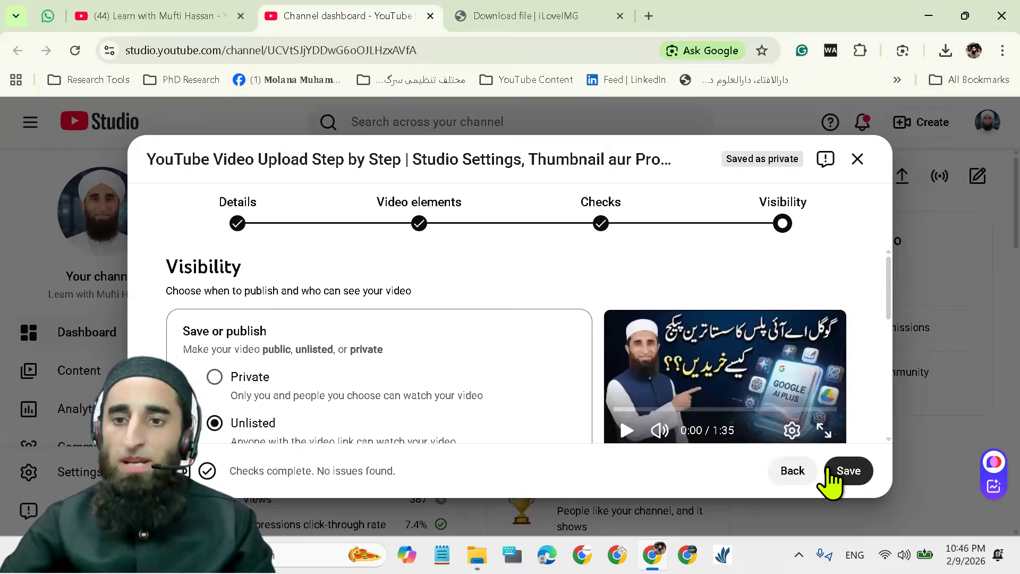
scroll(460, 380, down, 1)
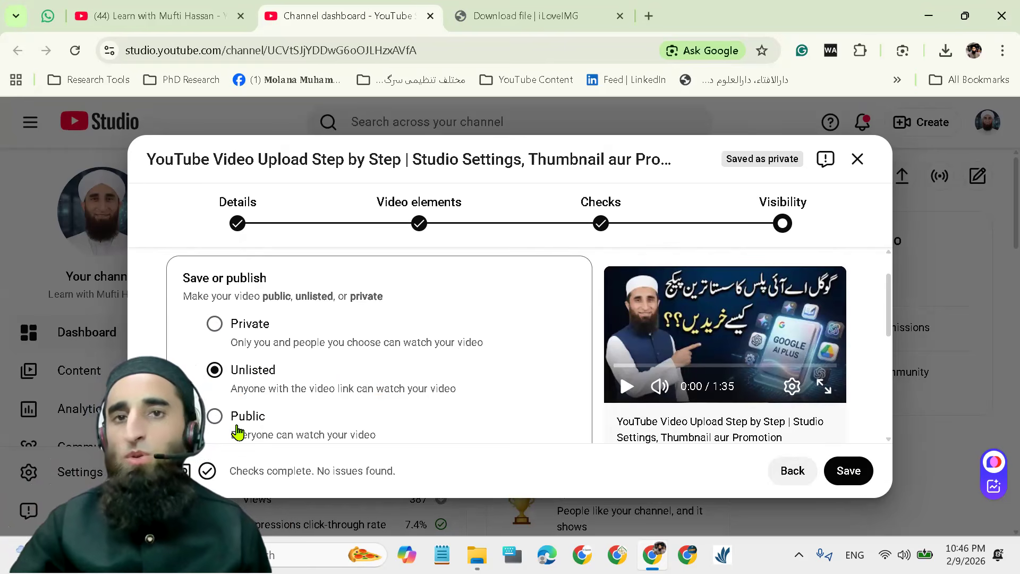
click(217, 420)
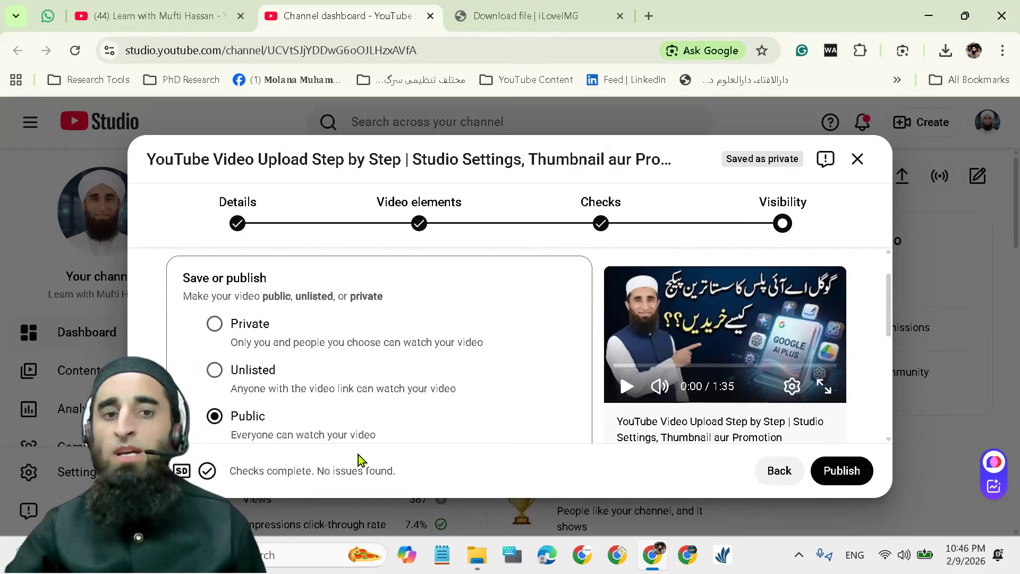
Copy the video link and open the bookmarked Facebook page in a new browser tab
scroll(800, 418, down, 2)
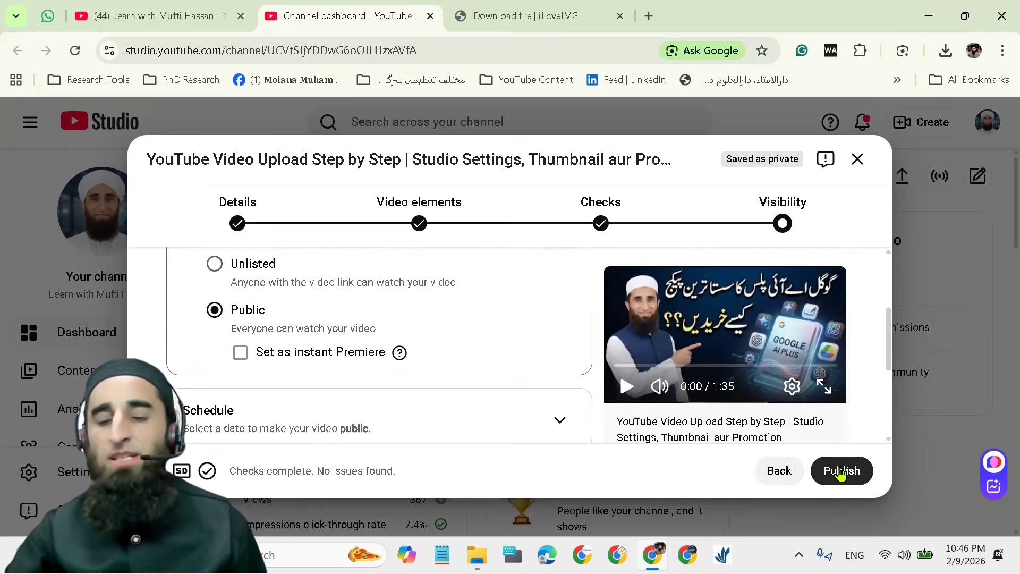
scroll(766, 385, down, 4)
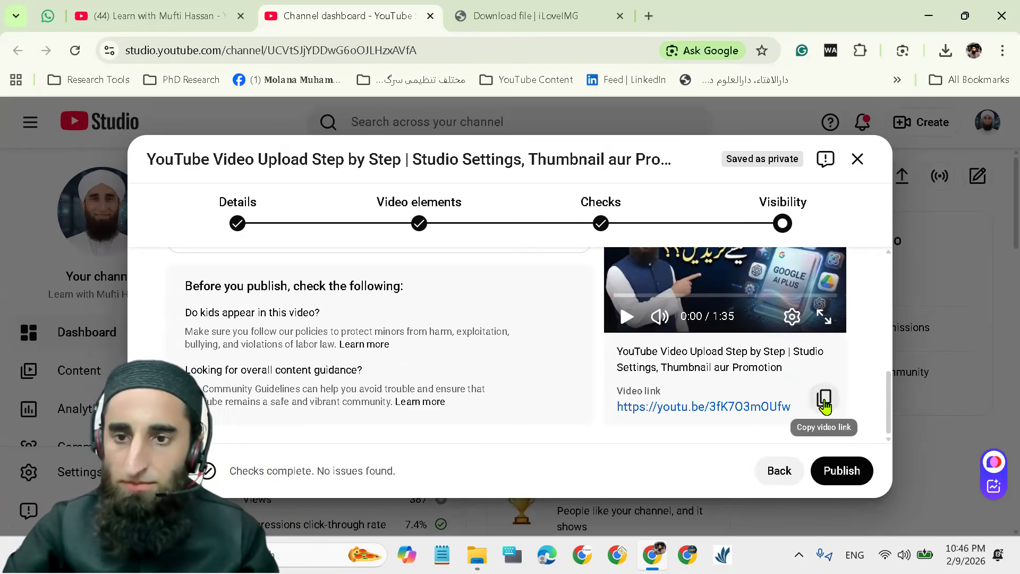
click(825, 404)
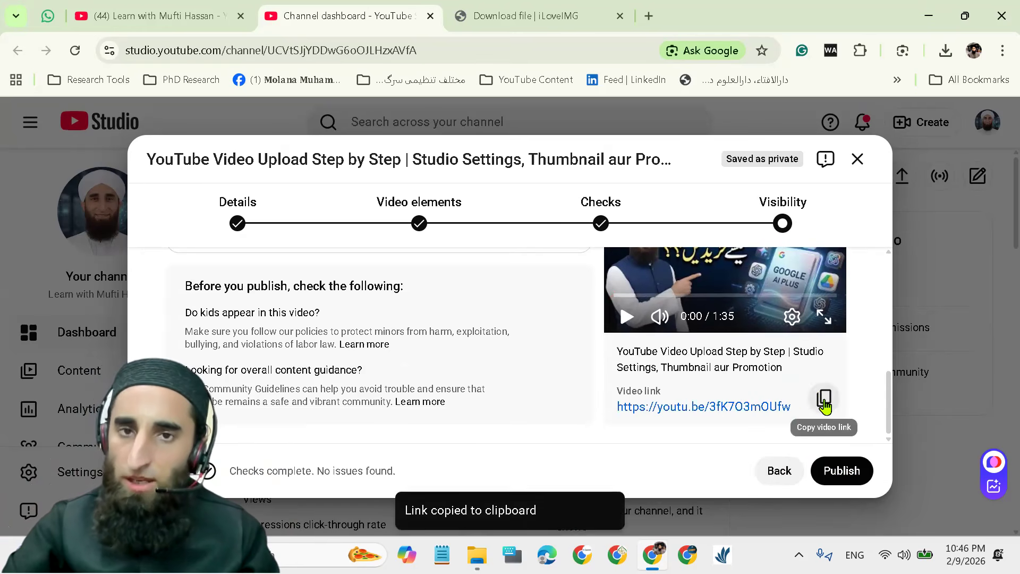
click(653, 18)
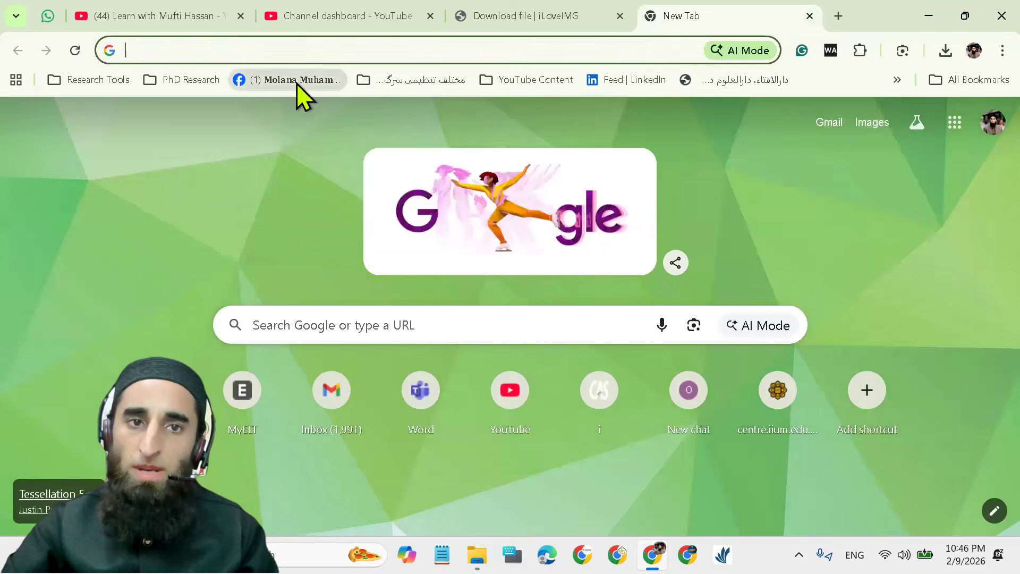
click(296, 82)
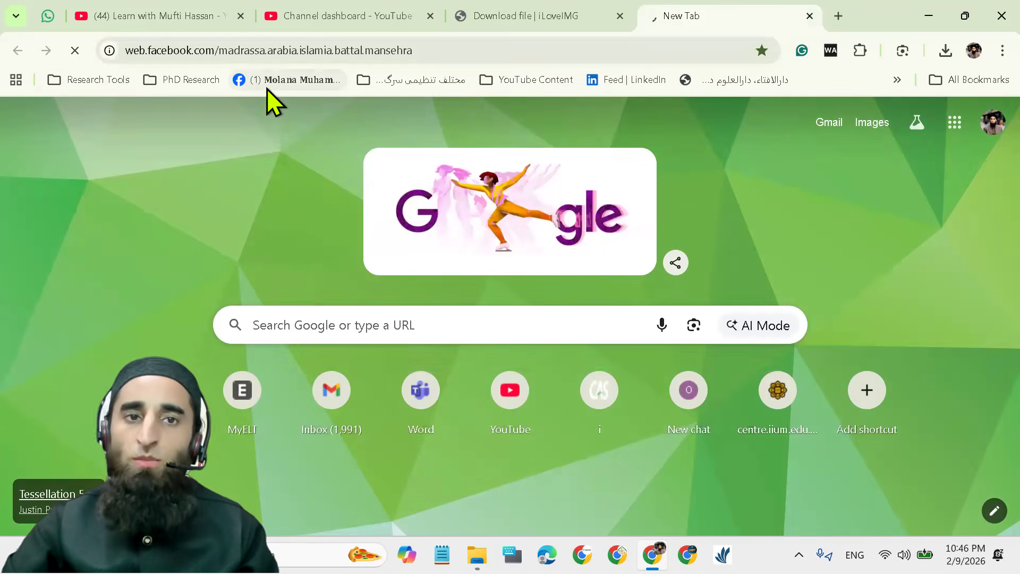